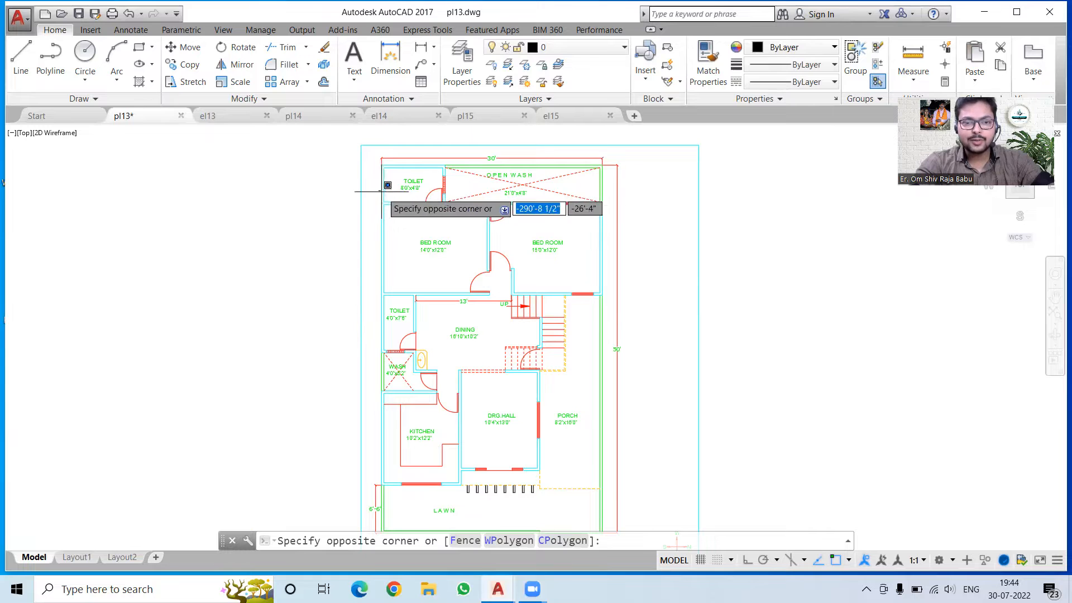
Change the colour of the wall lines' layer GR.PLAN to black, index colour 250.
key("Escape")
key("Escape")
key("Escape")
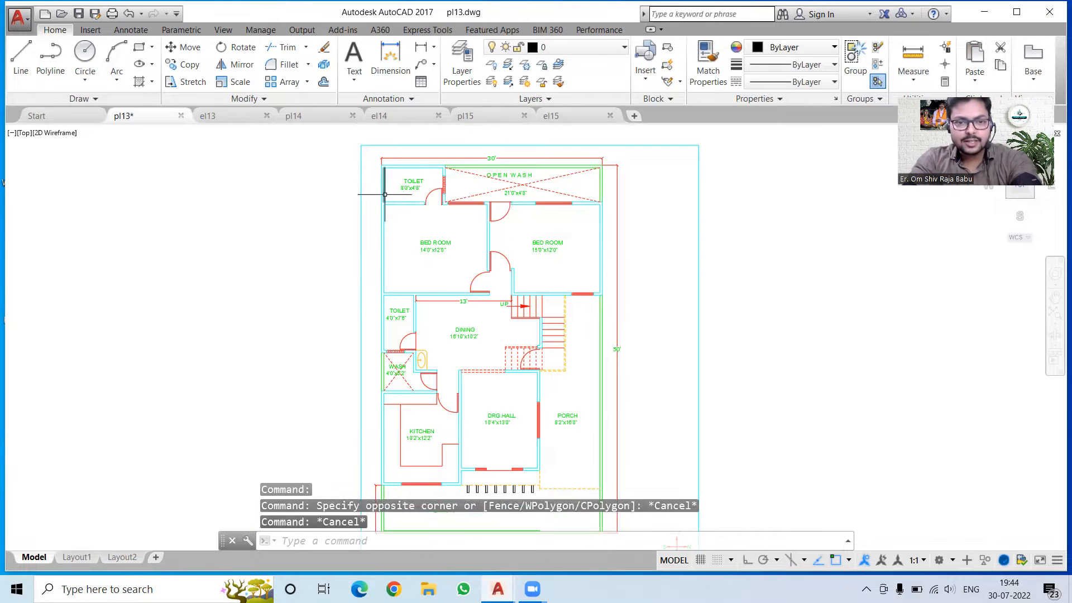
left_click(382, 195)
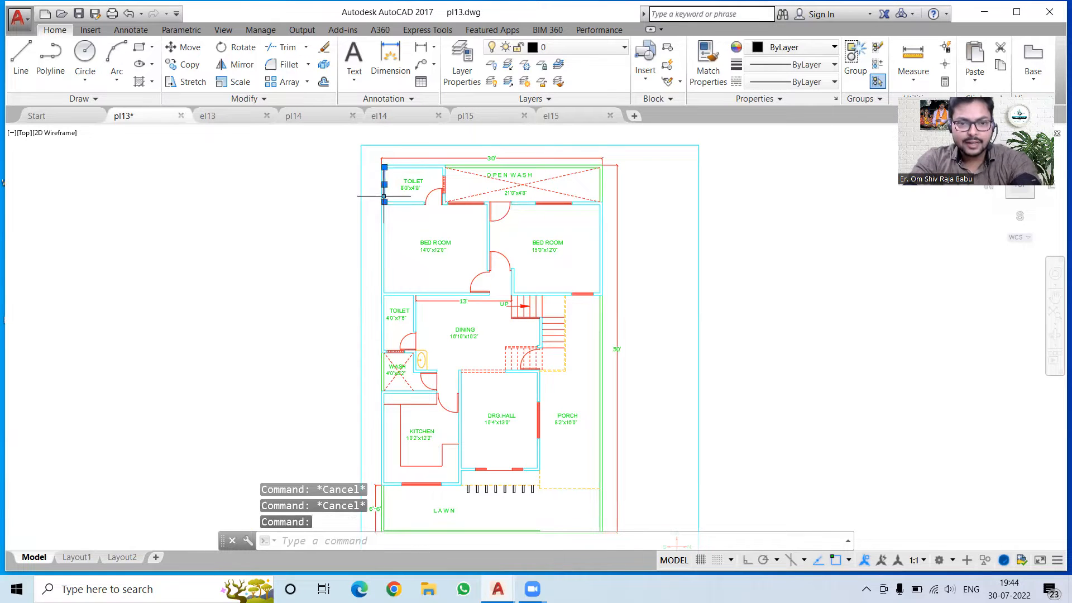
left_click(578, 50)
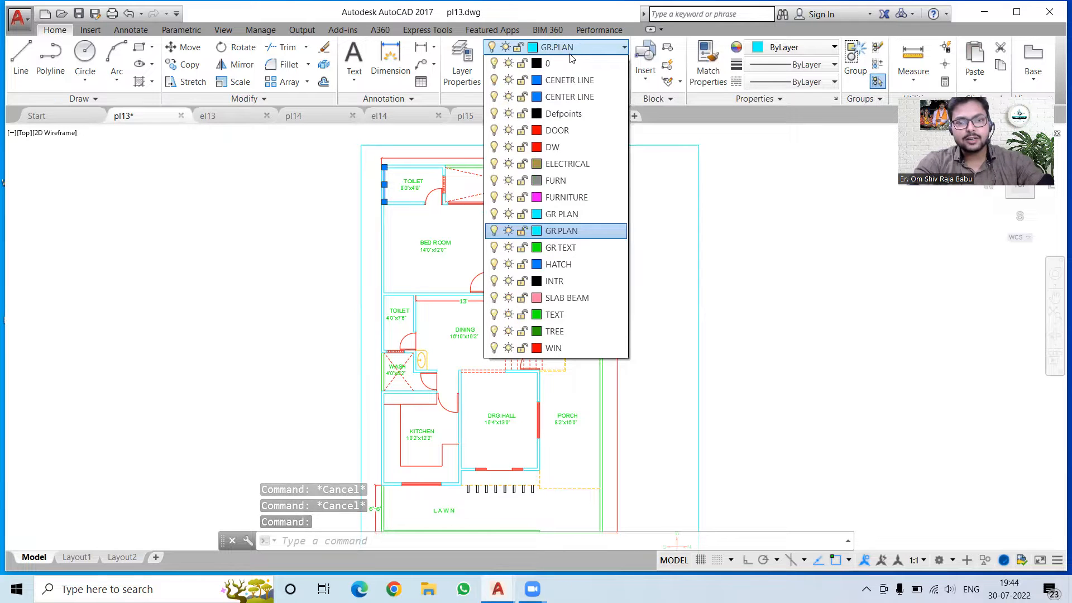
left_click(535, 232)
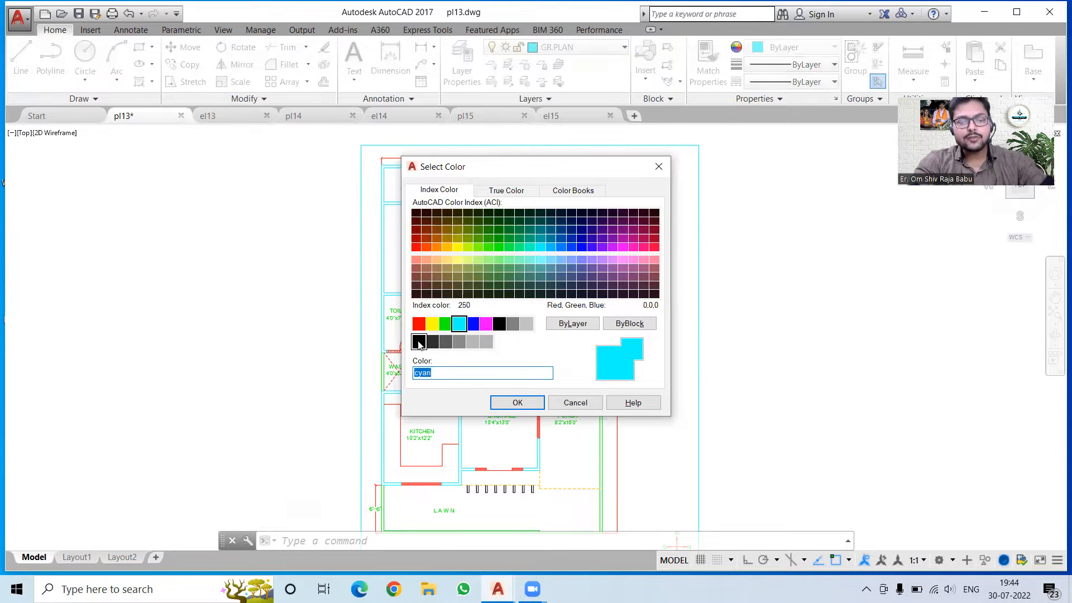
left_click(418, 342)
left_click(517, 403)
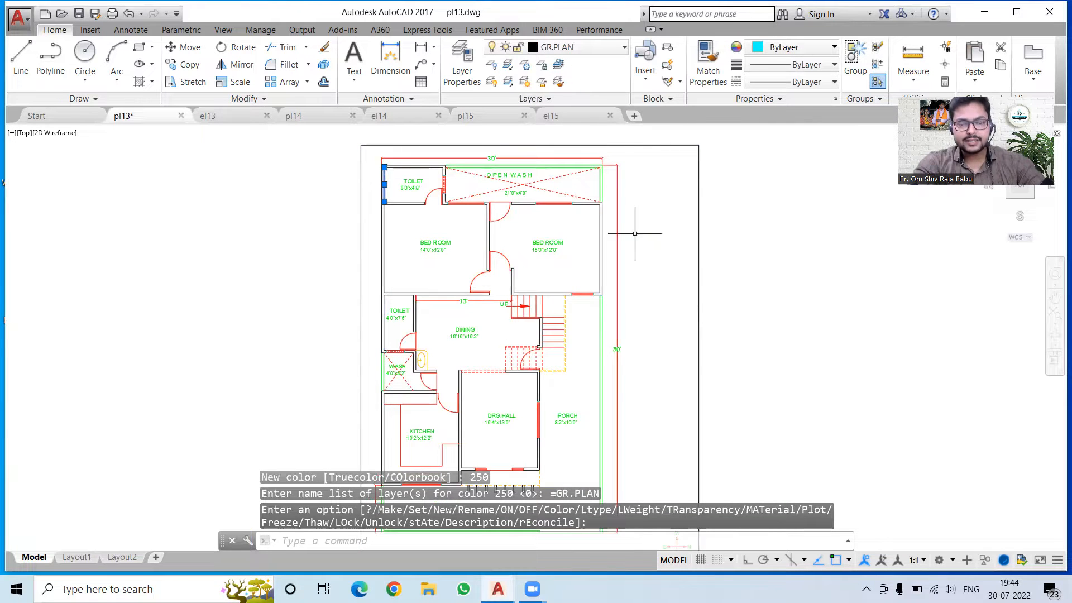
key("Escape")
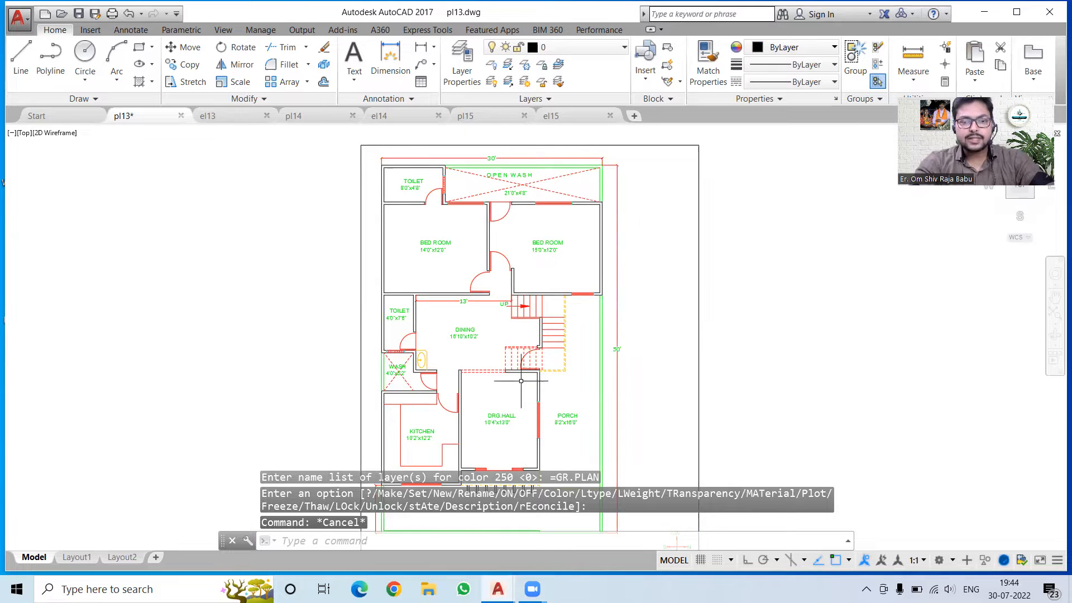
Change the colour of the room labels' layer GR.TEXT to red, index colour 1.
left_click(438, 243)
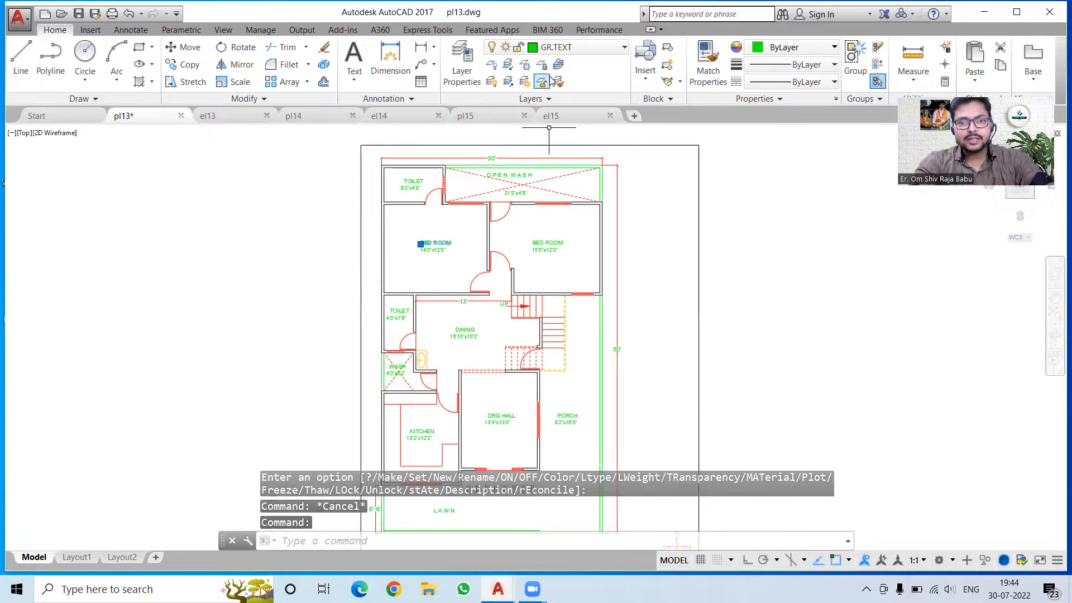
left_click(564, 47)
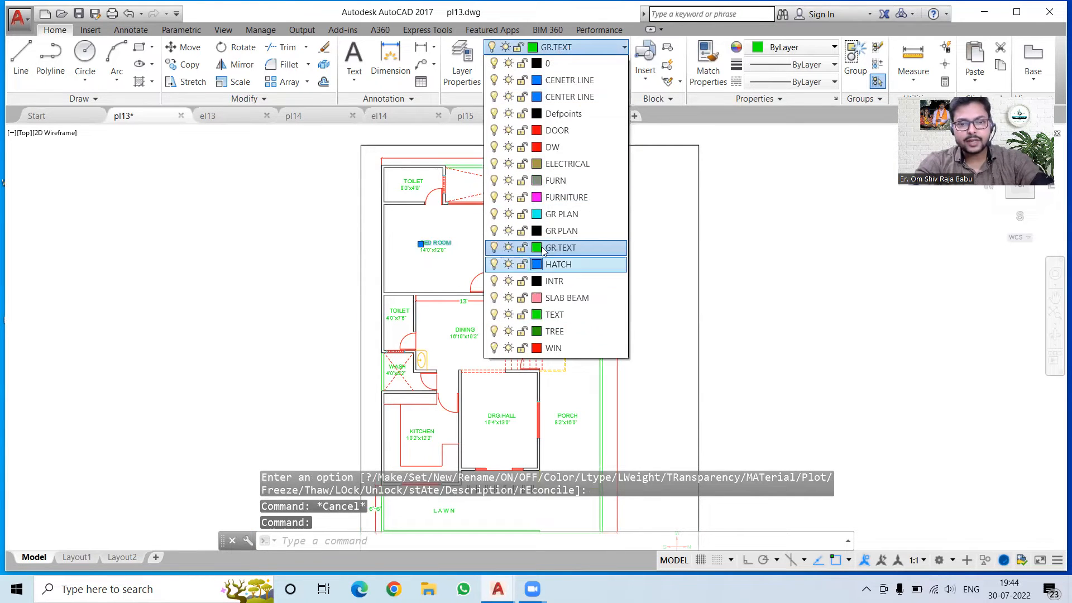
left_click(536, 248)
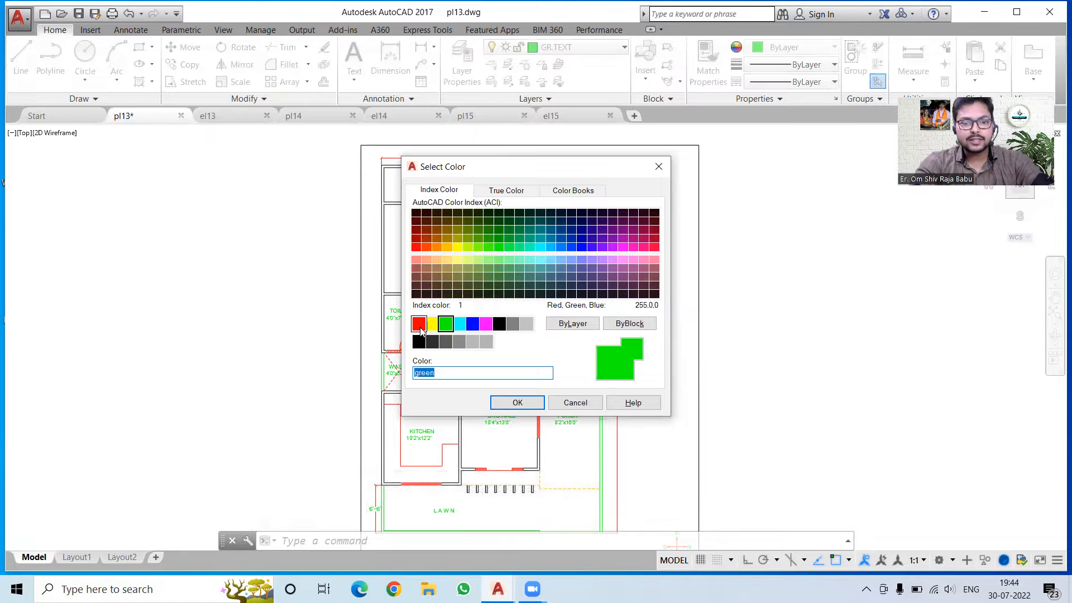
left_click(419, 323)
left_click(518, 403)
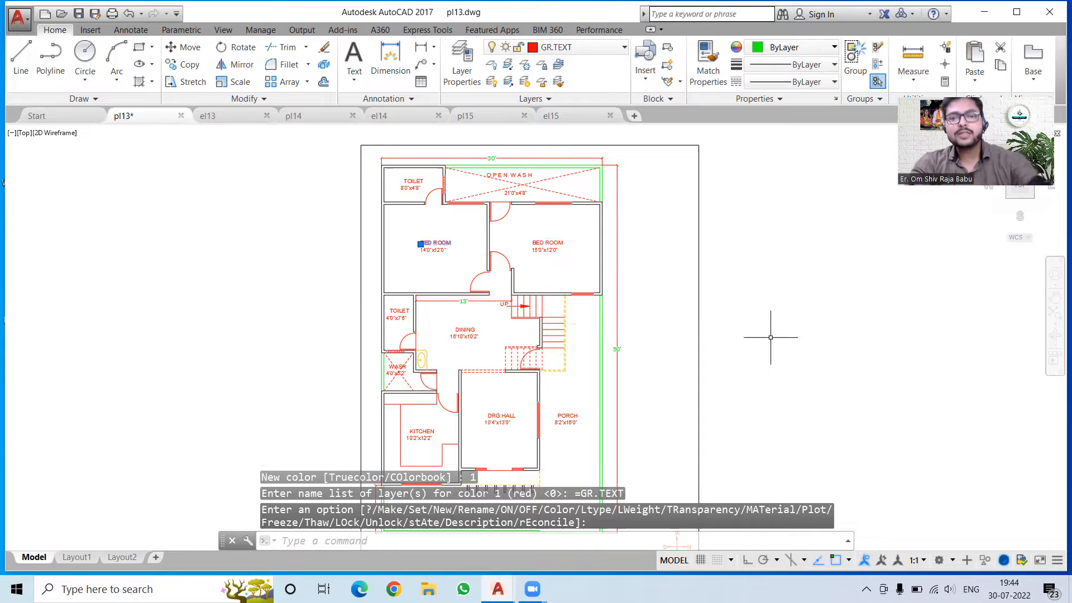
key("Escape")
left_click(749, 332)
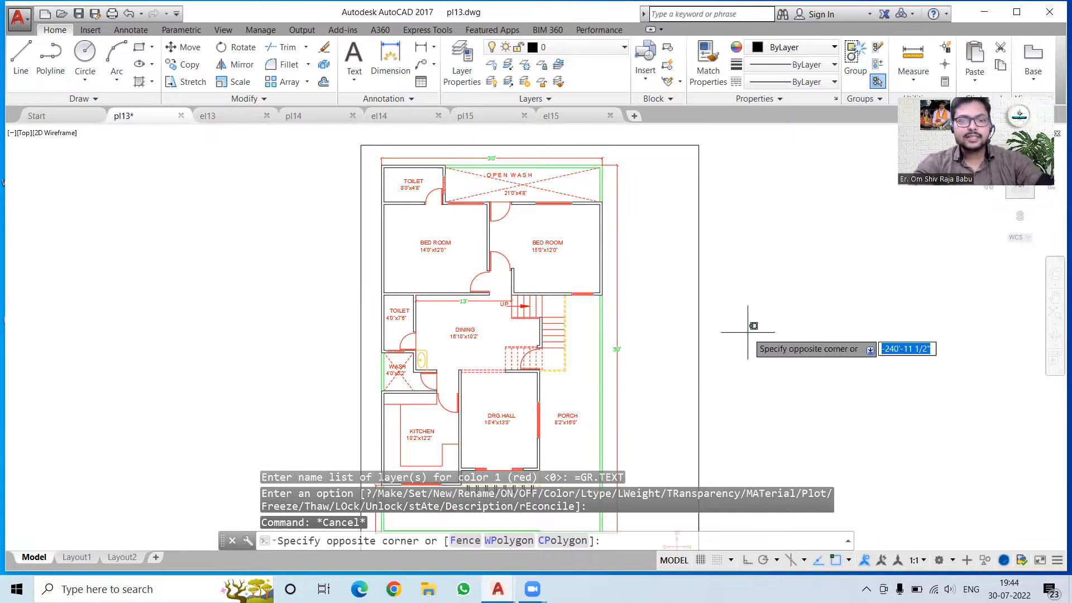
key("Escape")
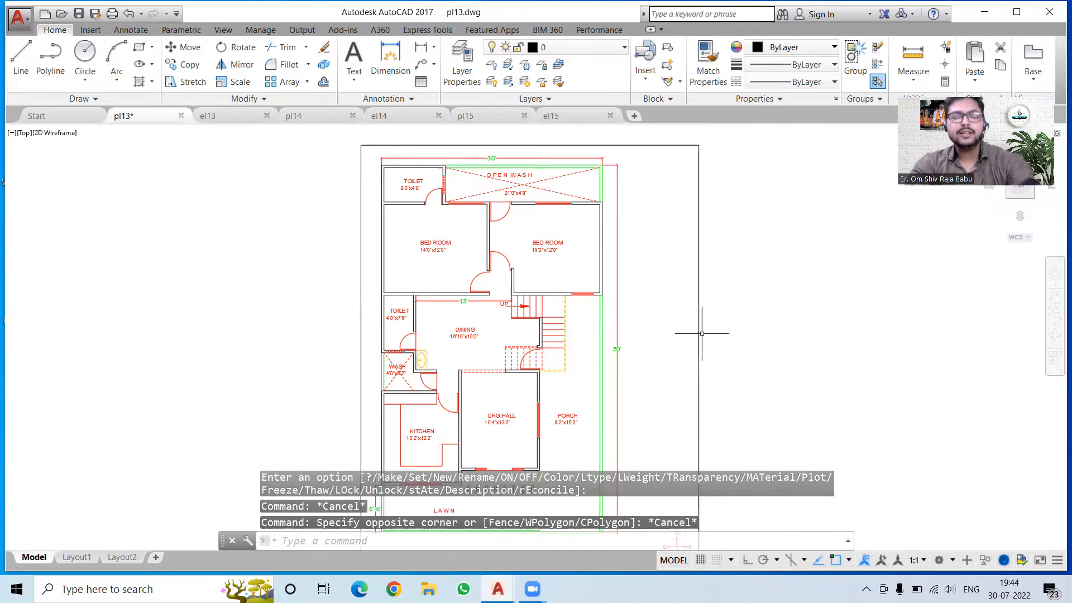
scroll(654, 262, "down", 2)
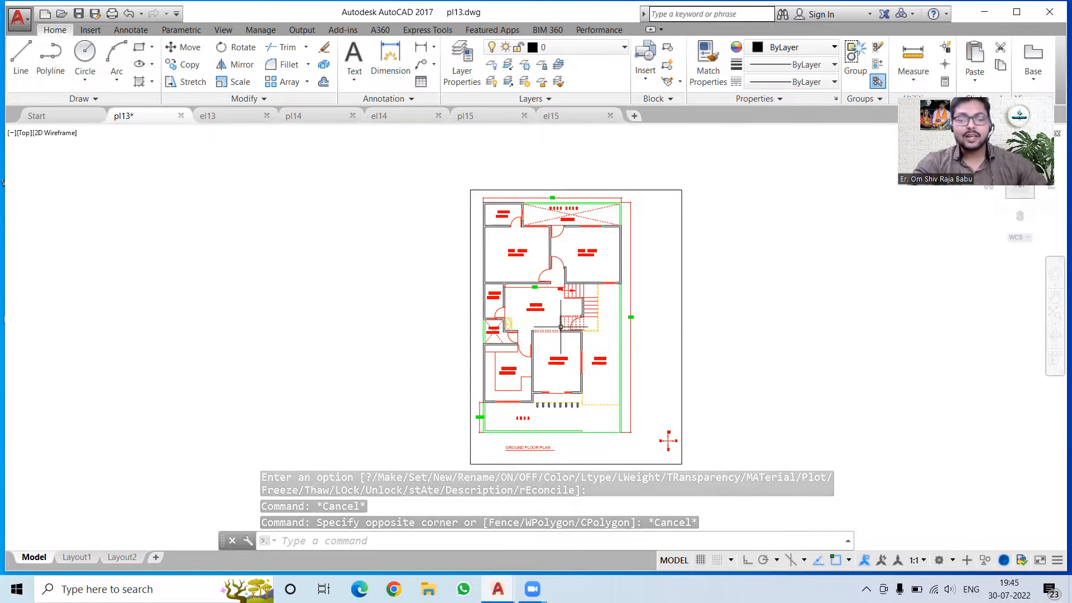
left_click(577, 52)
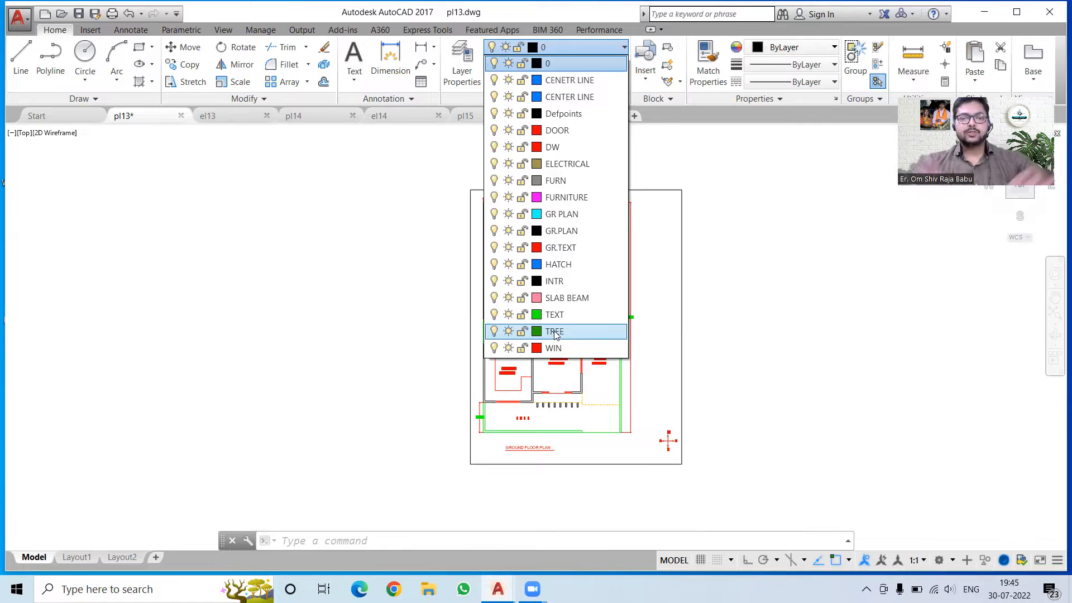
left_click(801, 235)
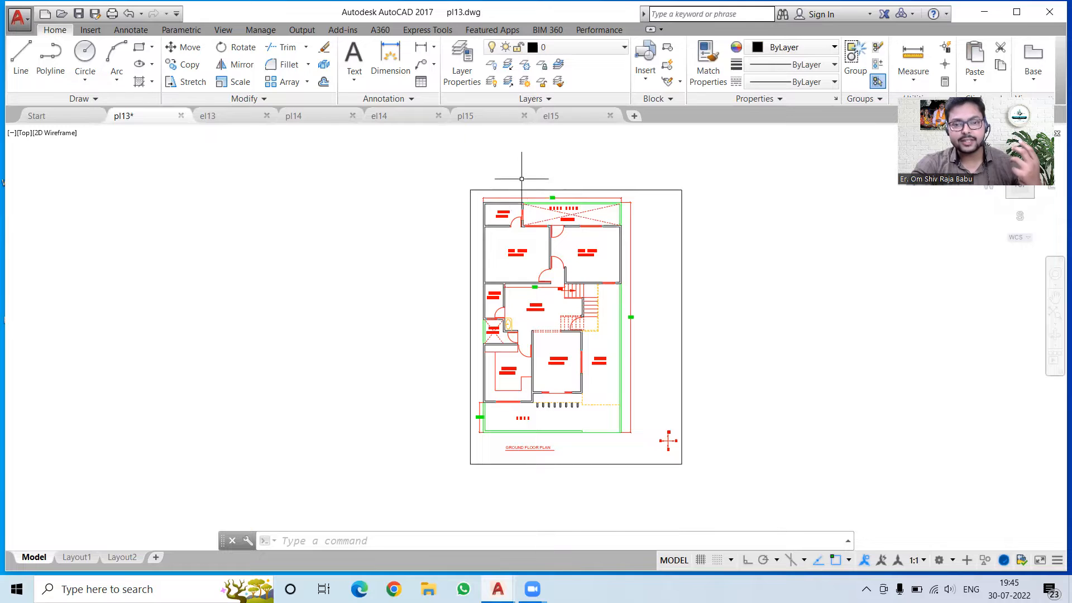
Examine the ground floor plan's overall plot dimensions, the lawn depth and the porch area.
scroll(521, 179, "up", 5)
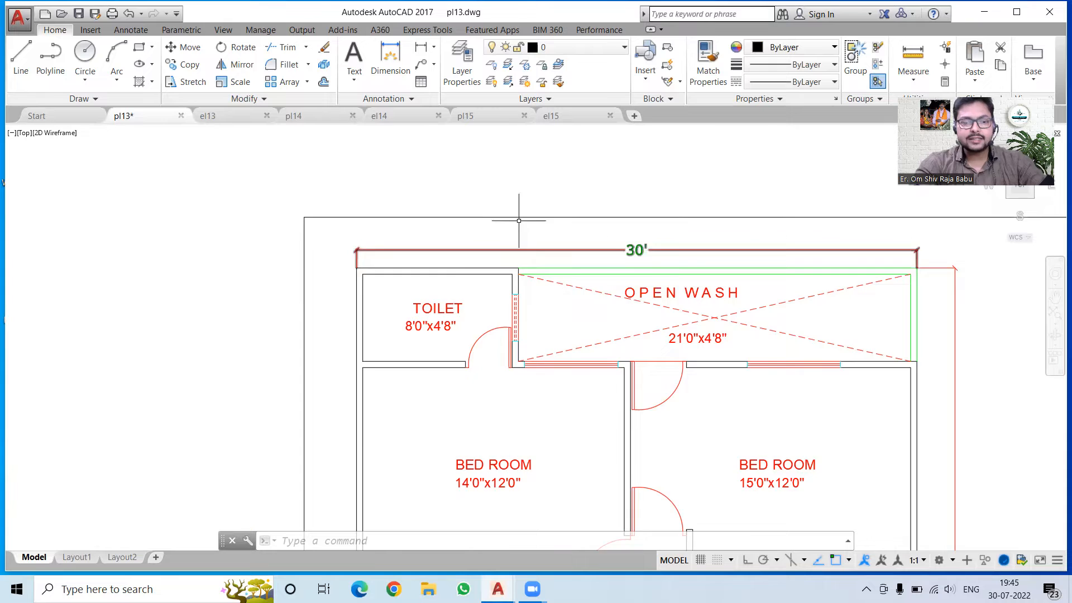
scroll(503, 213, "down", 3)
scroll(411, 480, "down", 2)
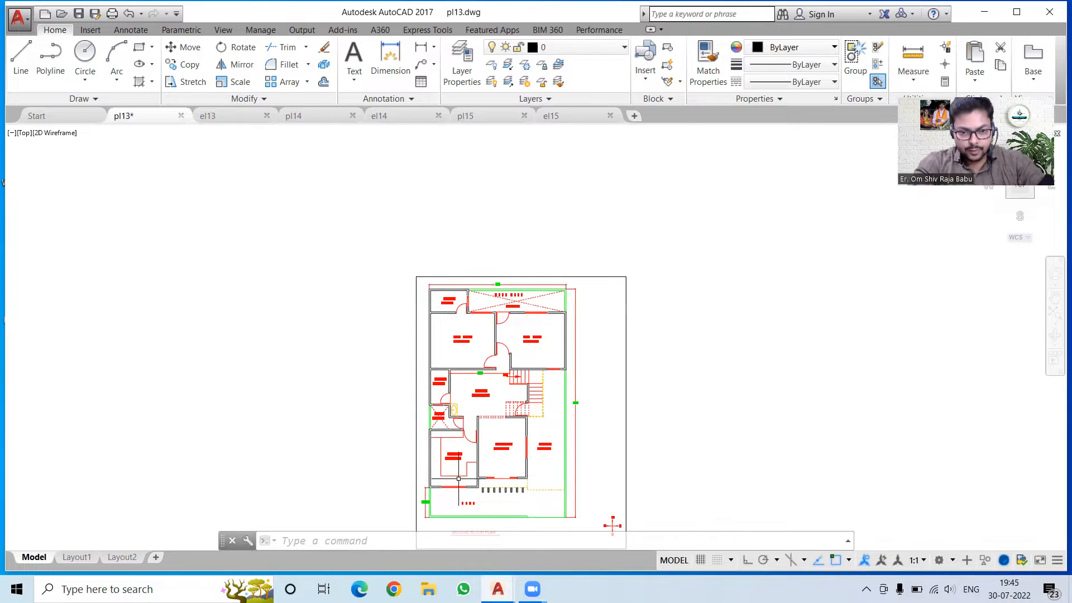
scroll(581, 402, "up", 4)
scroll(574, 394, "down", 6)
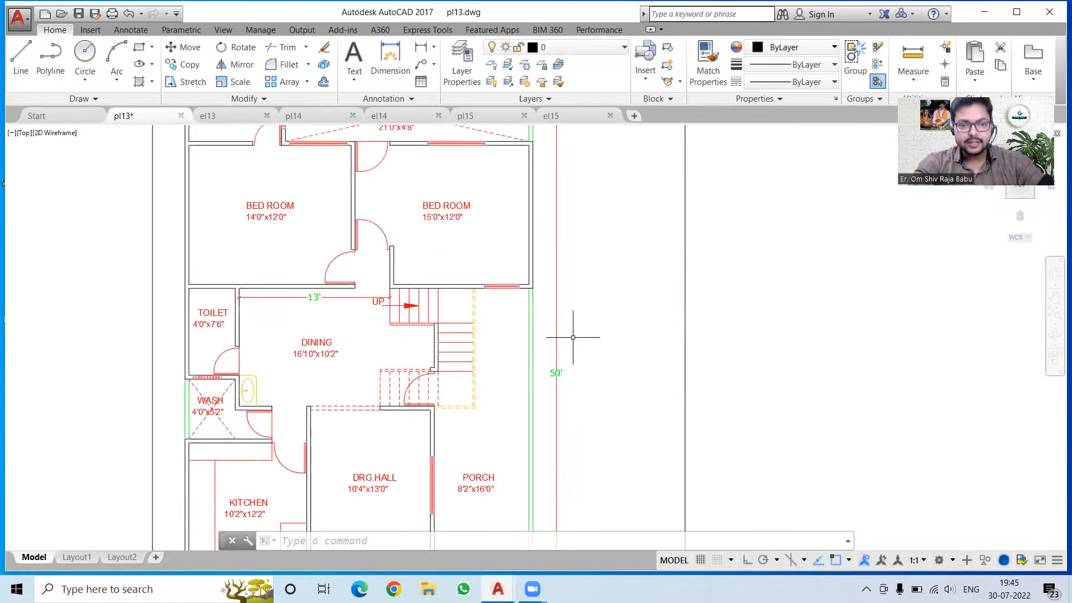
scroll(433, 470, "up", 4)
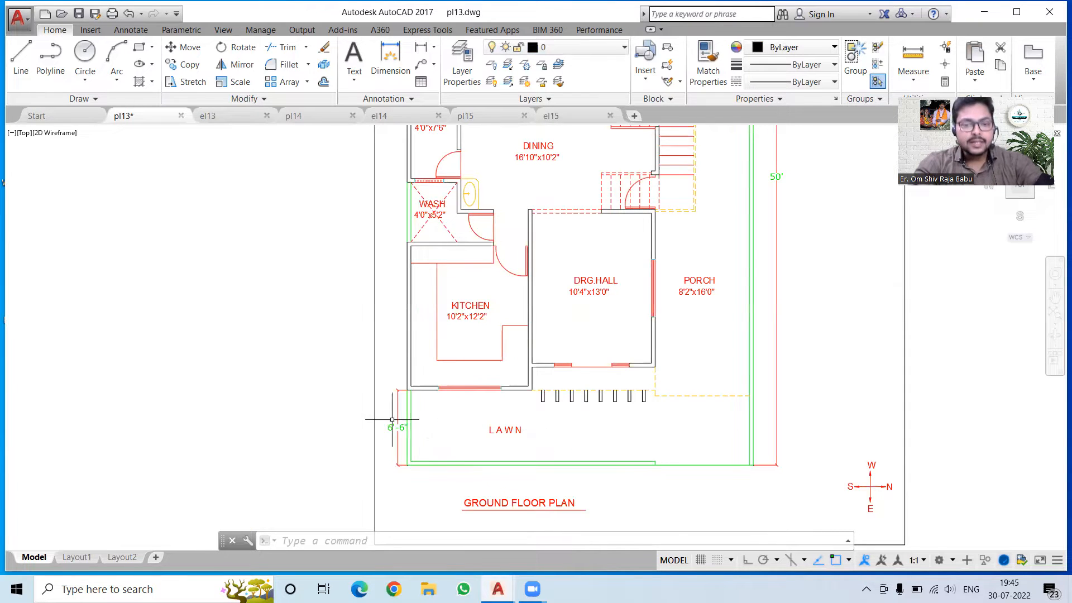
scroll(383, 426, "up", 2)
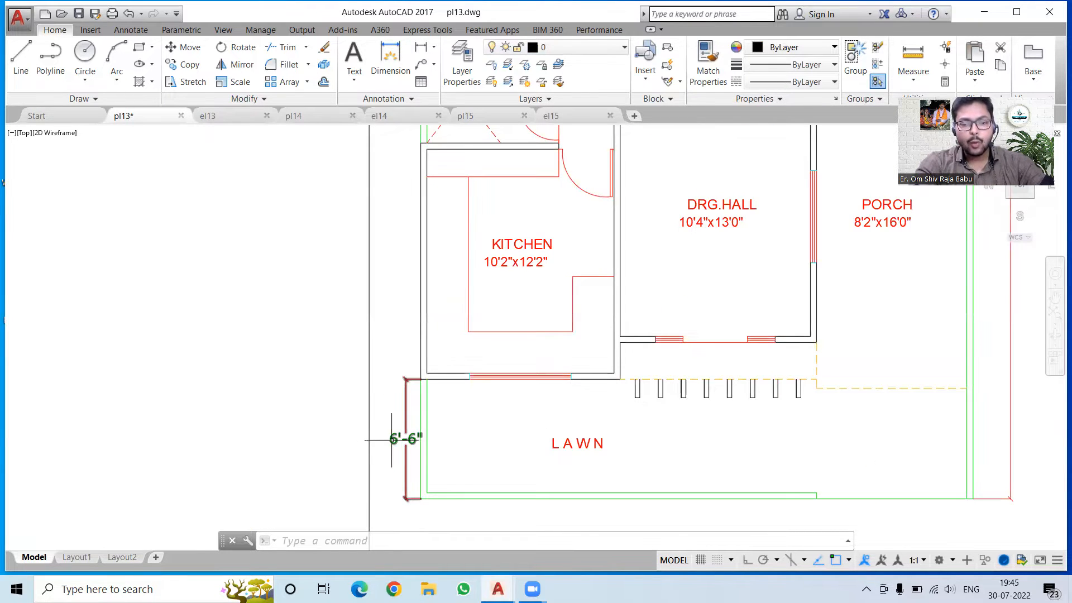
scroll(392, 439, "down", 4)
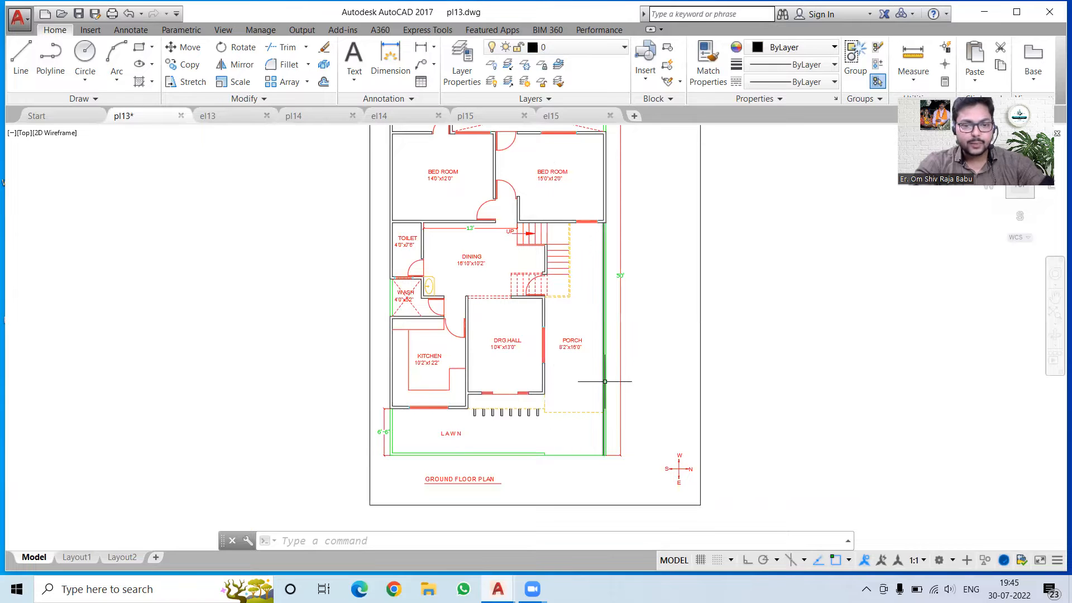
scroll(618, 363, "up", 2)
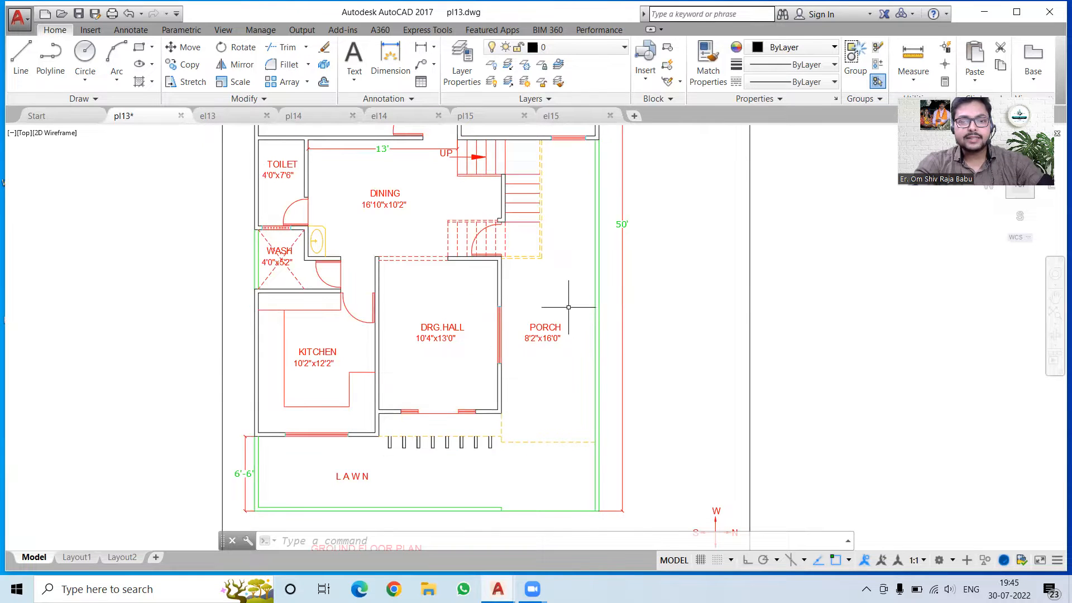
scroll(568, 306, "up", 3)
scroll(553, 328, "down", 4)
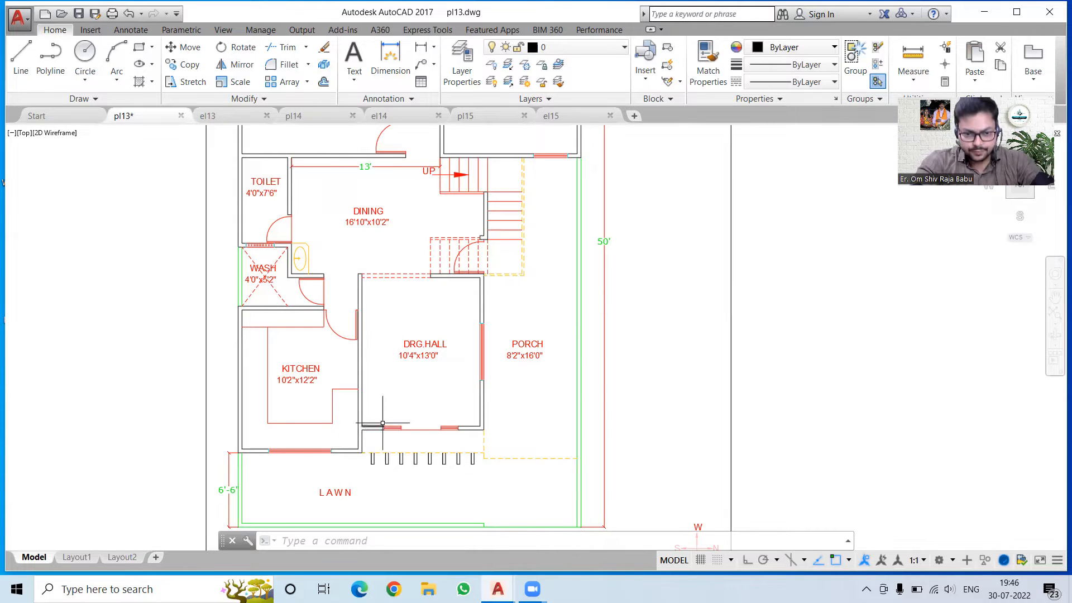
Examine the drawing hall, dining, kitchen, wash and adjoining toilet, including their sizes and door positions.
scroll(394, 436, "up", 2)
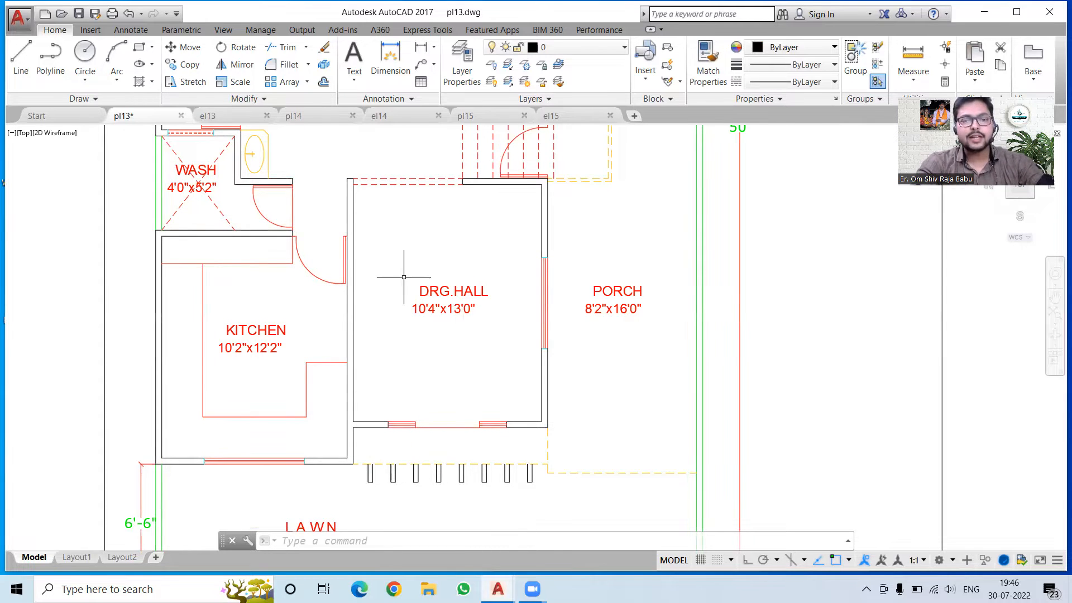
scroll(402, 279, "up", 2)
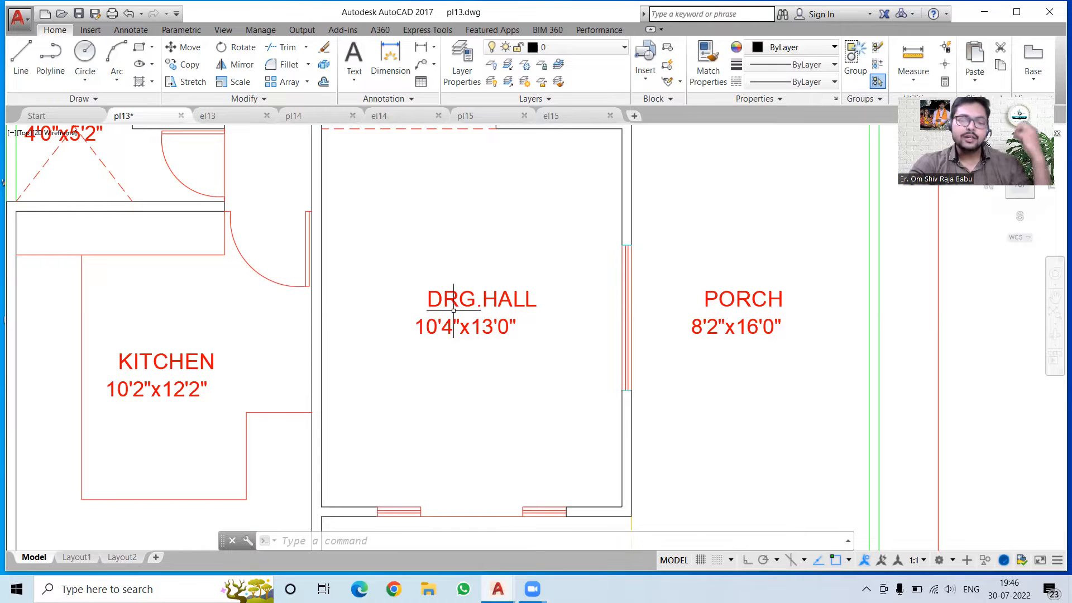
scroll(449, 315, "down", 2)
middle_click_drag(376, 282, 408, 419)
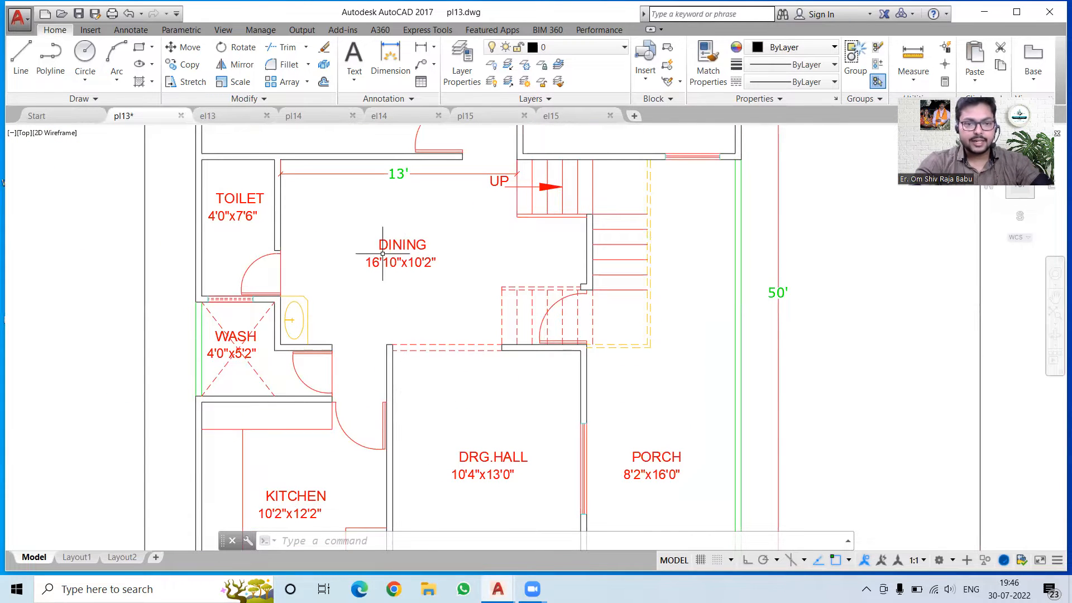
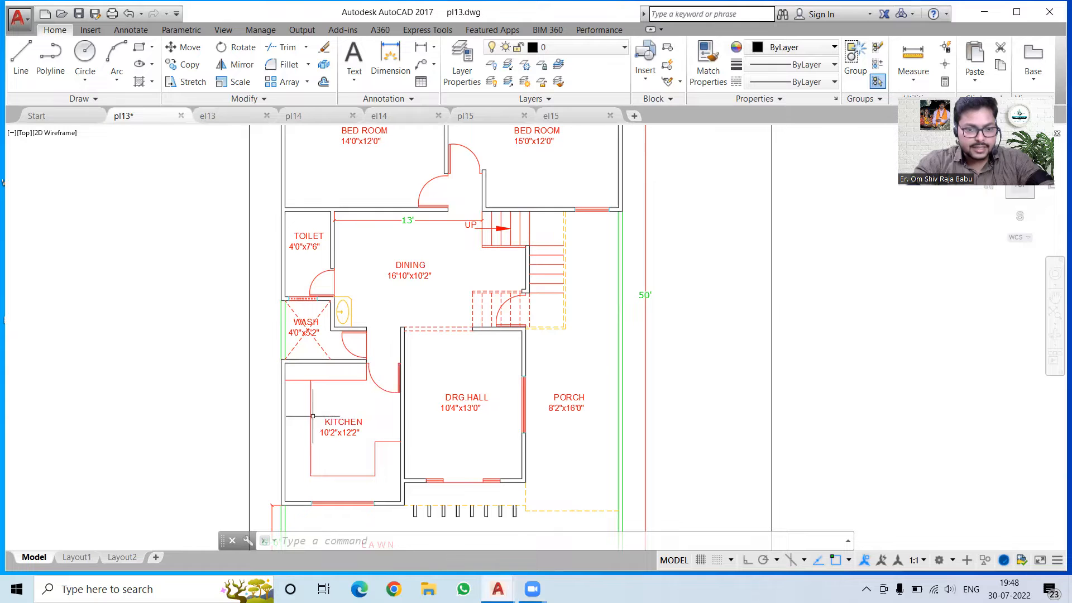
scroll(366, 341, "down", 2)
scroll(353, 322, "up", 2)
scroll(353, 322, "up", 2)
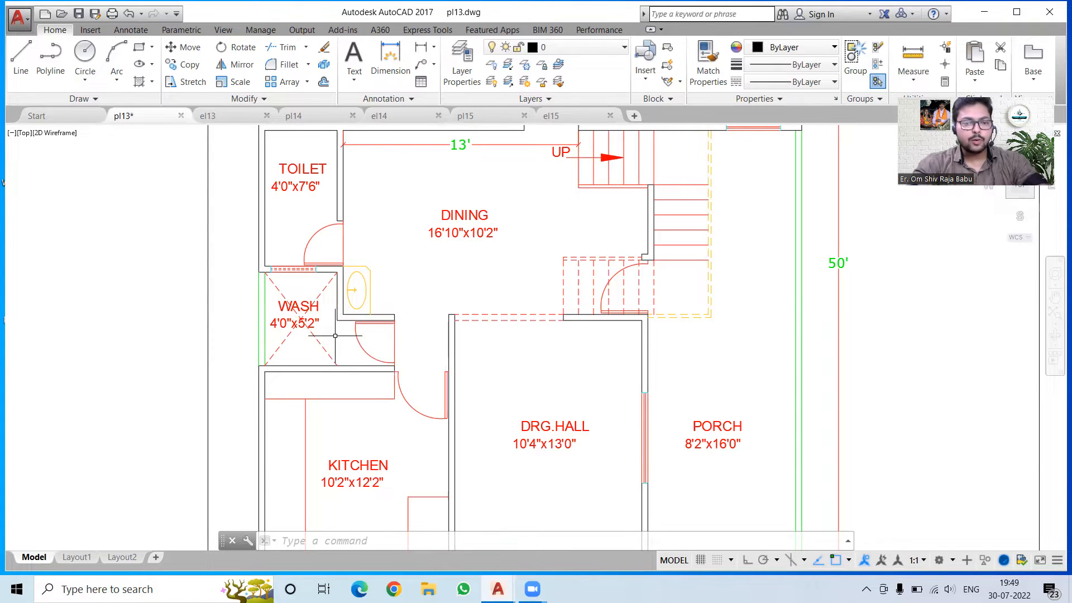
scroll(335, 335, "down", 2)
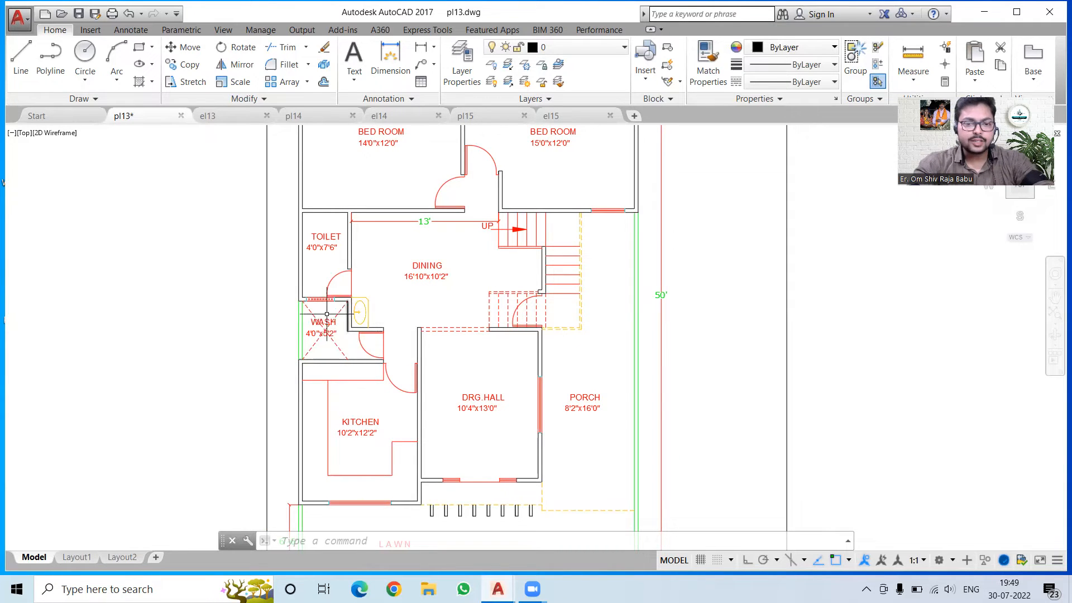
middle_click_drag(343, 260, 393, 305)
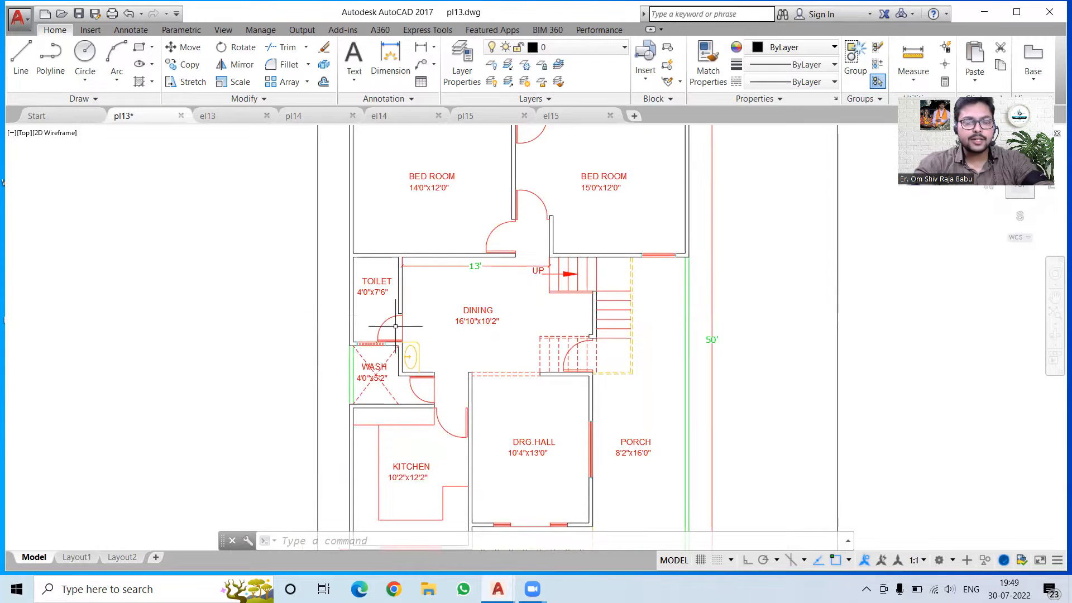
Examine the two bedrooms, the attached toilet and the open wash at the rear within the whole plan.
scroll(455, 256, "down", 3)
middle_click_drag(451, 279, 436, 334)
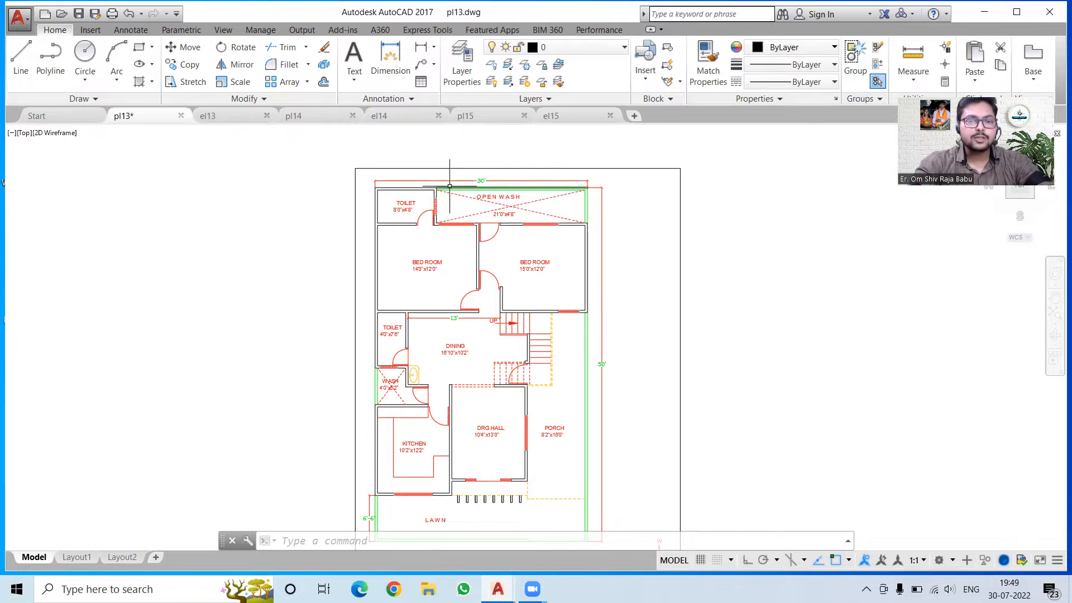
scroll(447, 193, "up", 4)
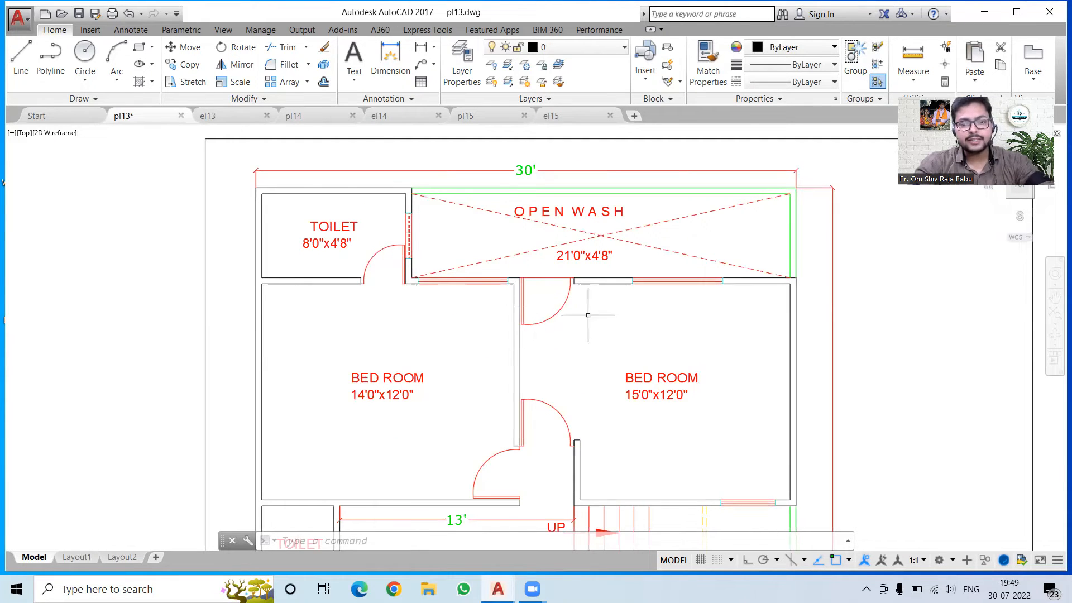
scroll(396, 281, "down", 2)
scroll(438, 238, "down", 4)
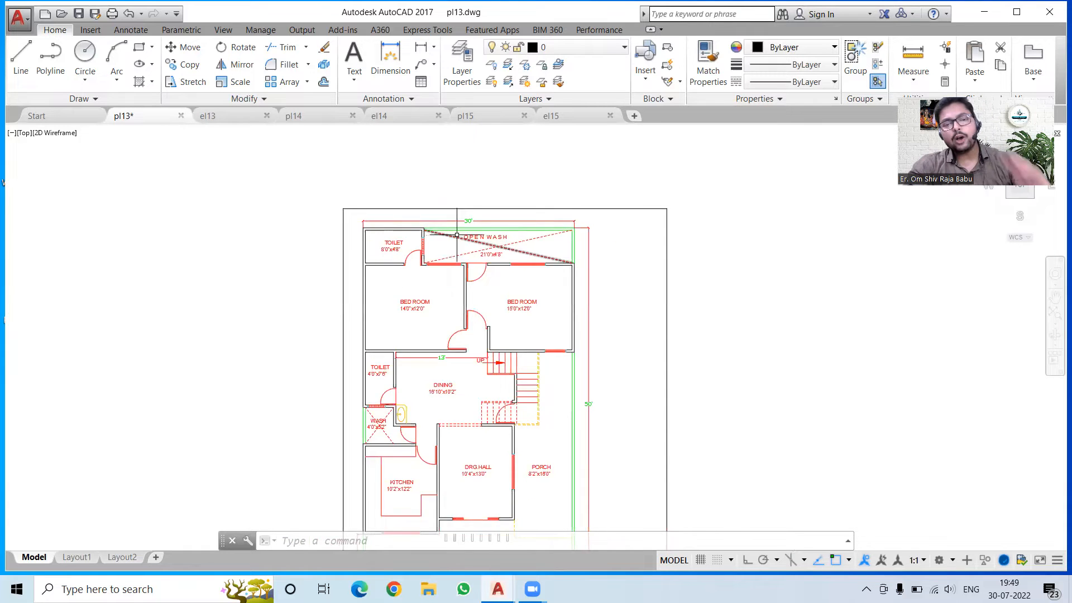
scroll(427, 292, "up", 2)
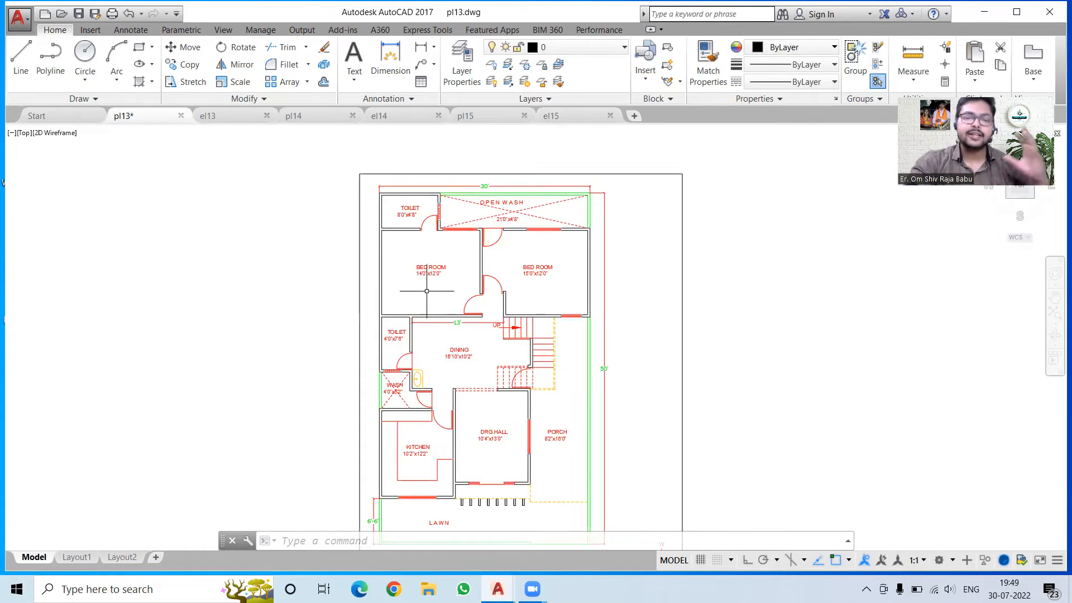
middle_click_drag(438, 318, 428, 296)
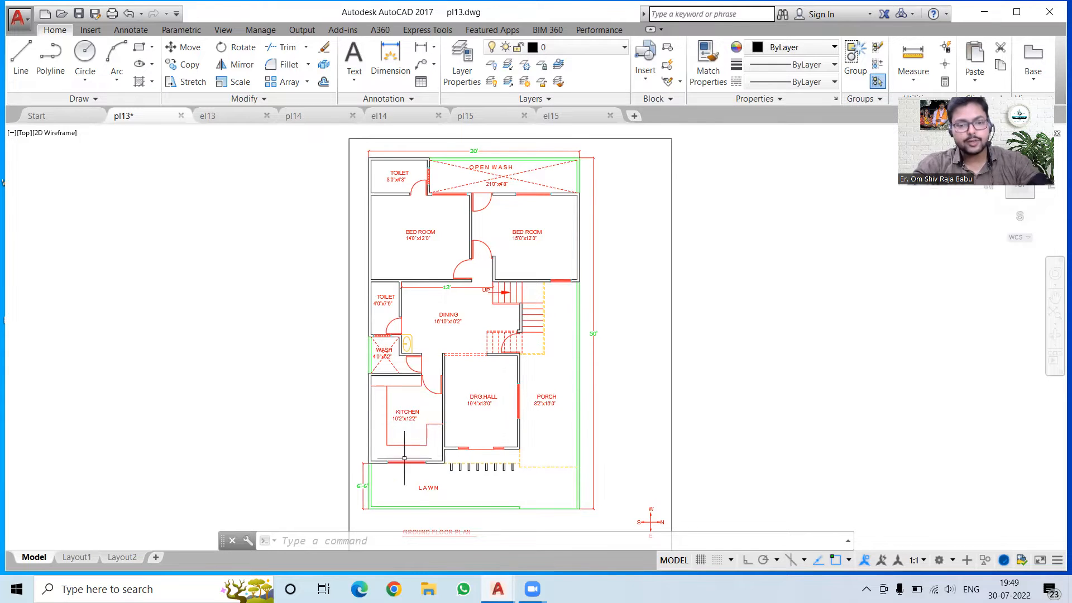
Switch to the el13 drawing and examine the front elevation with its projection labels, openings and slab level.
scroll(432, 333, "down", 1)
scroll(432, 333, "up", 1)
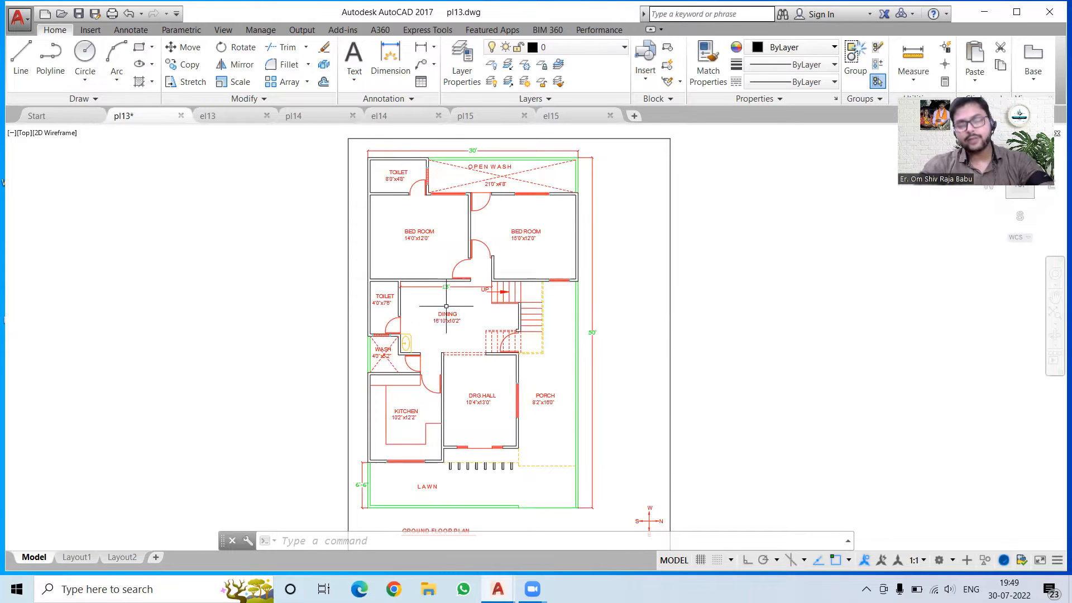
left_click(233, 117)
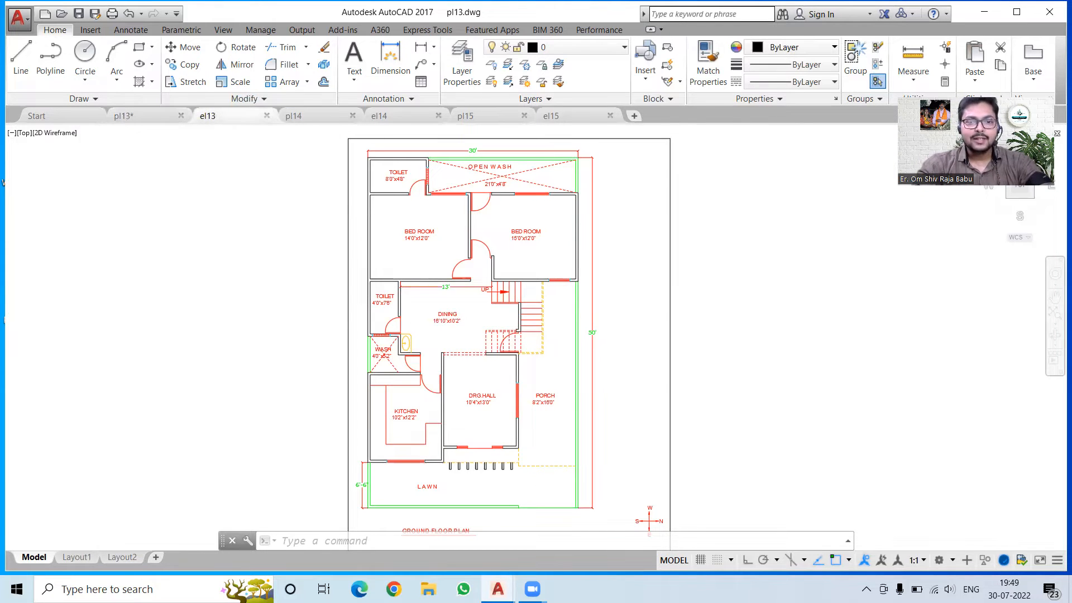
scroll(747, 312, "down", 2)
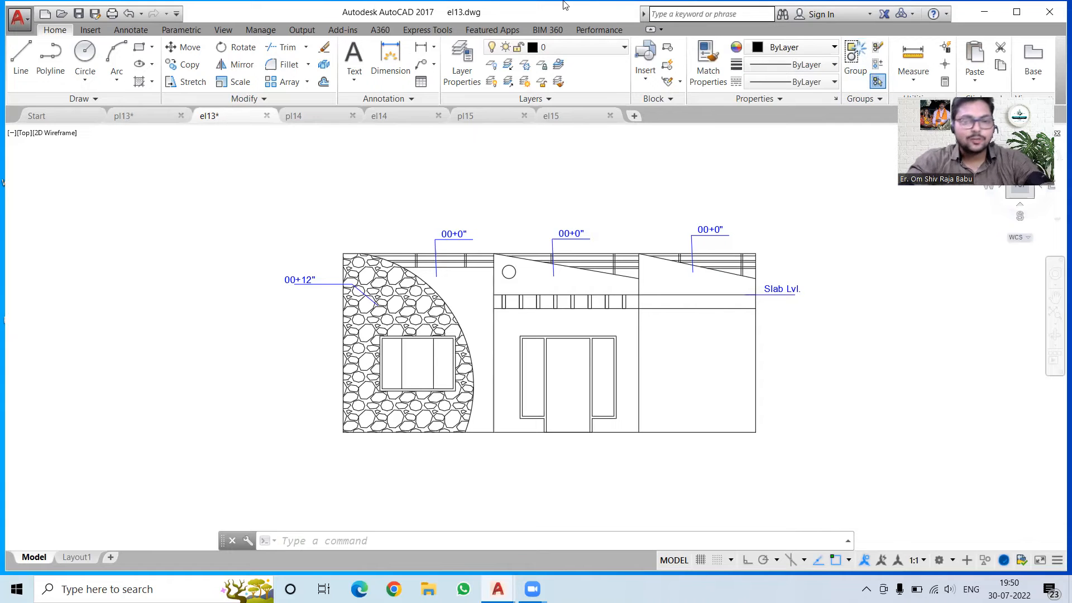
In the pl14 drawing, change the colour of the walls' layer GR.PLAN to index colour 250.
left_click(319, 118)
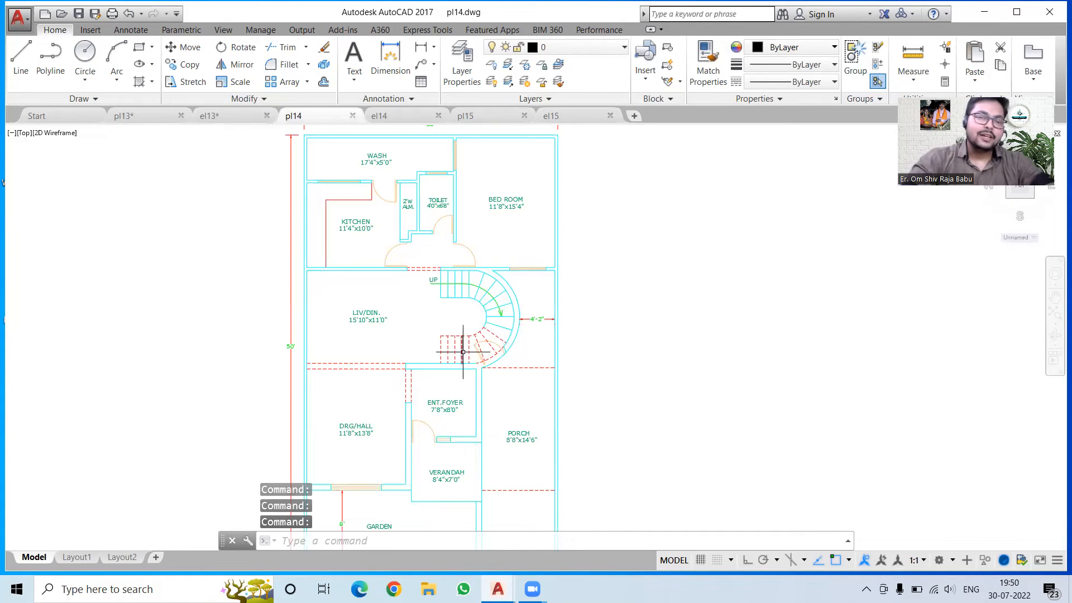
scroll(434, 257, "down", 2)
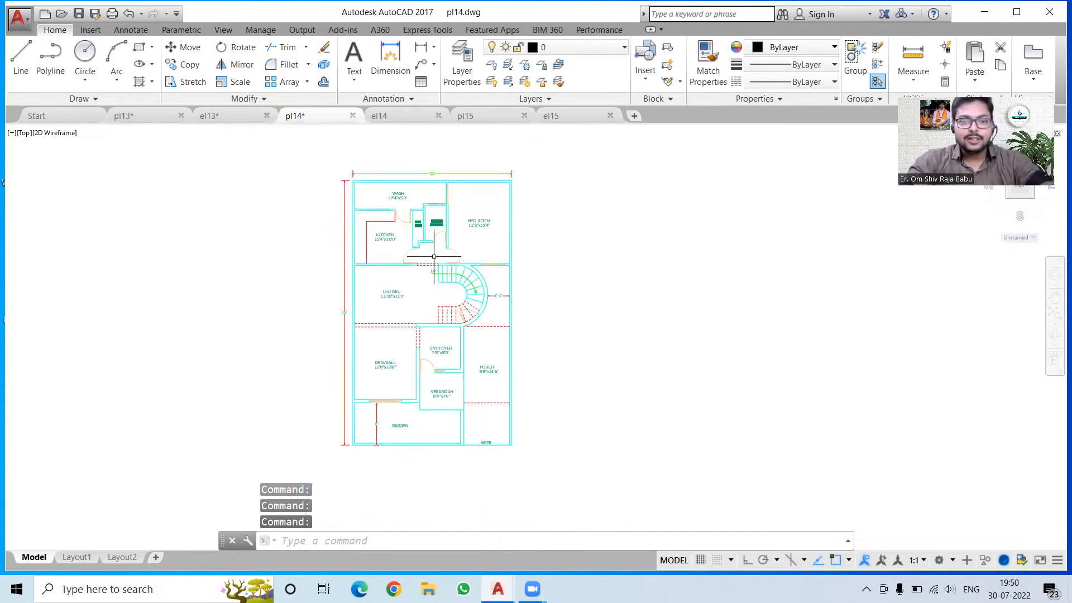
left_click(388, 179)
left_click(553, 47)
left_click(537, 147)
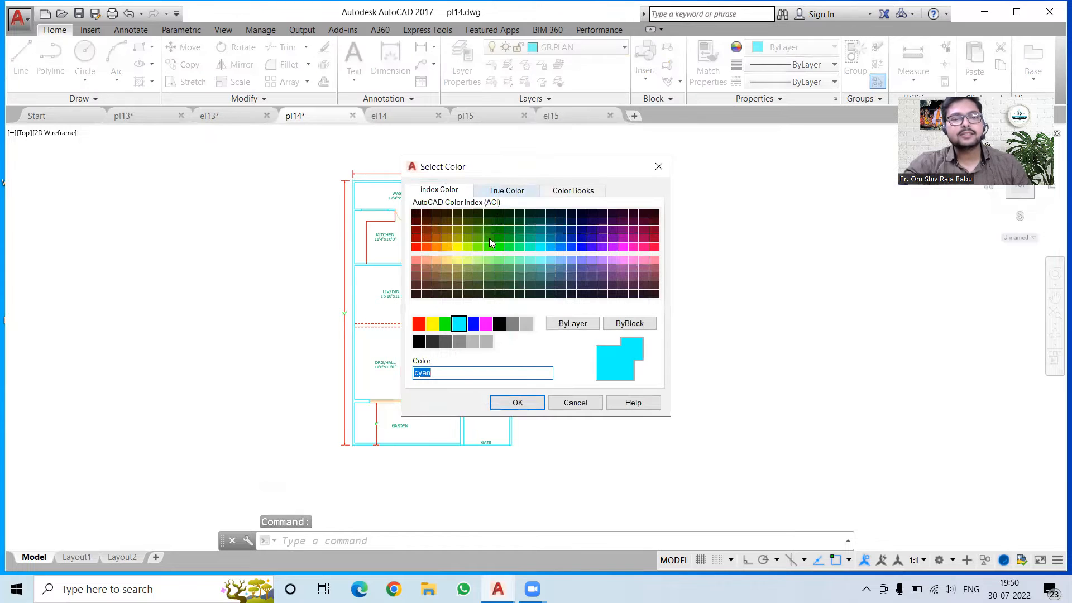
left_click(419, 342)
left_click(516, 402)
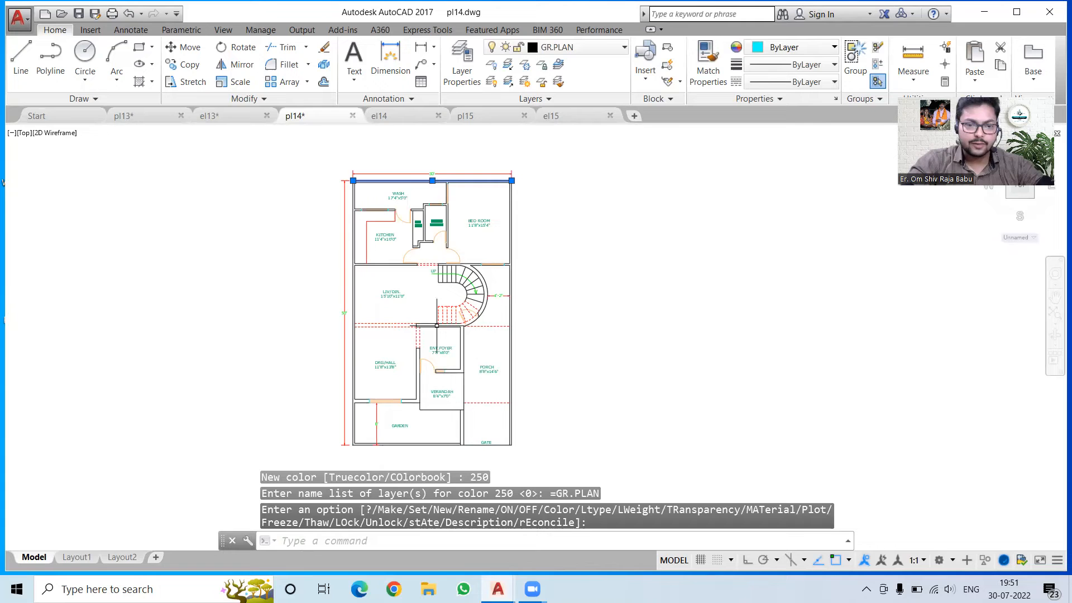
Clear the wall selection and examine the pl14 plan's overall plot dimensions from the garden front to the rear wash.
scroll(380, 446, "up", 2)
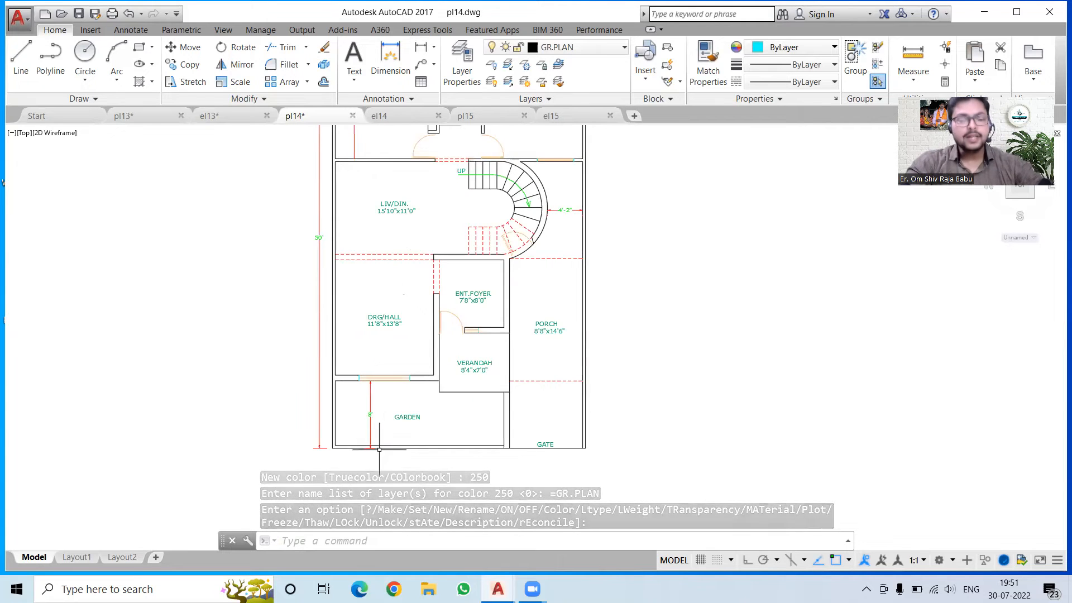
scroll(309, 453, "down", 4)
scroll(342, 269, "up", 4)
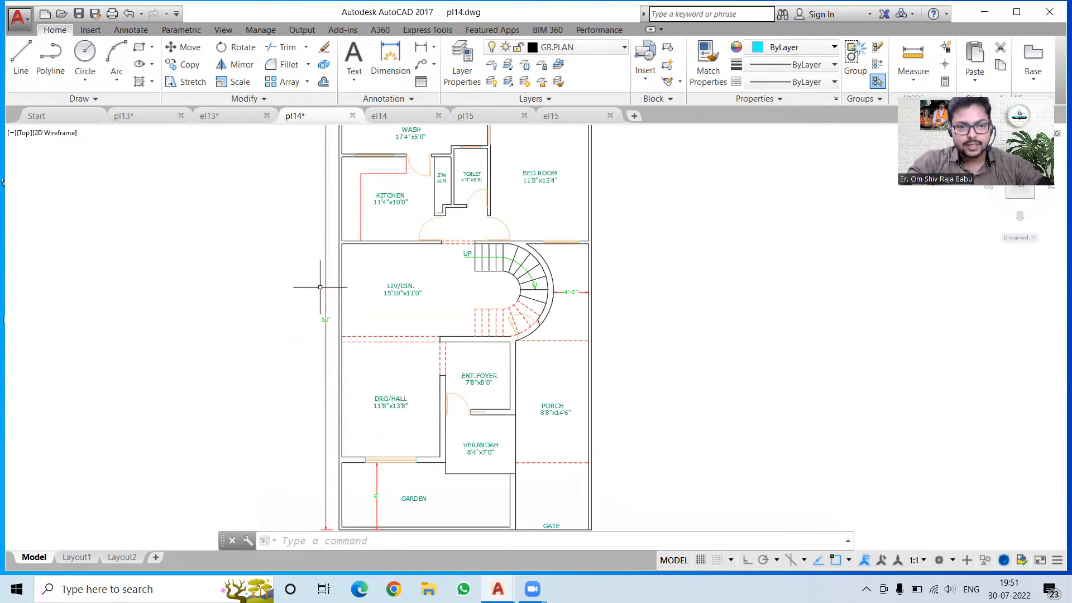
scroll(316, 298, "up", 5)
scroll(312, 311, "down", 1)
scroll(311, 395, "down", 5)
scroll(441, 186, "up", 4)
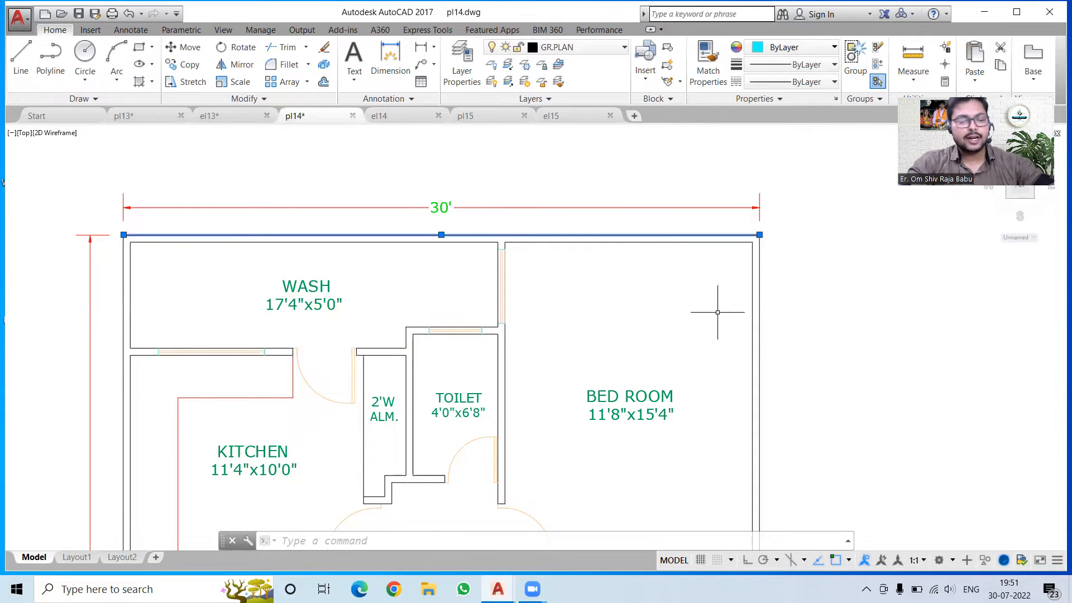
key("Escape")
scroll(651, 246, "down", 8)
scroll(648, 361, "up", 7)
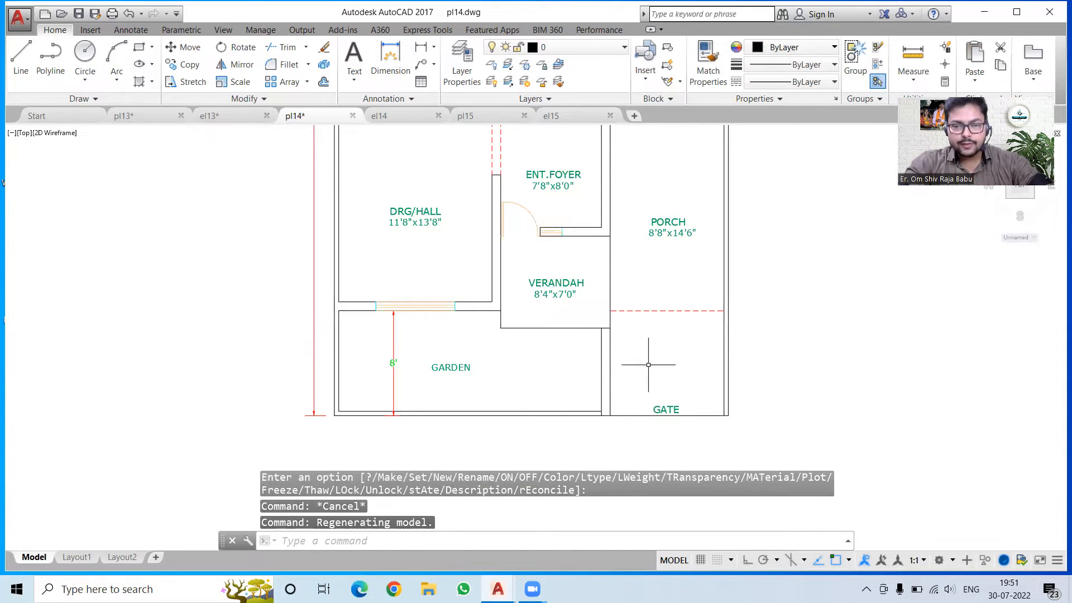
Examine the gate, porch, verandah, entrance foyer and drawing hall, including their sizes and connections.
scroll(568, 426, "down", 2)
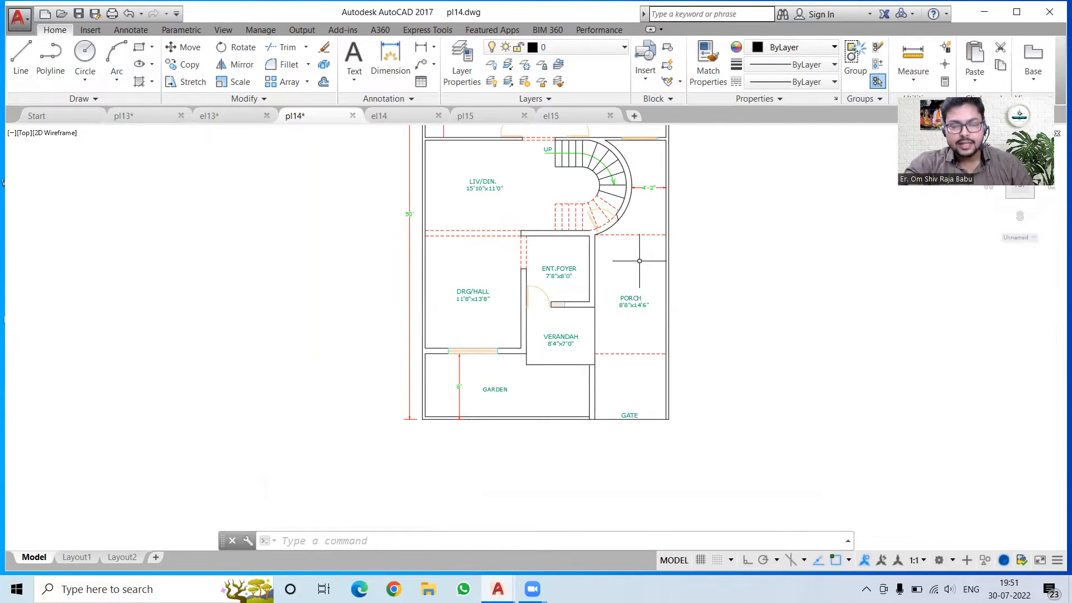
scroll(529, 381, "up", 2)
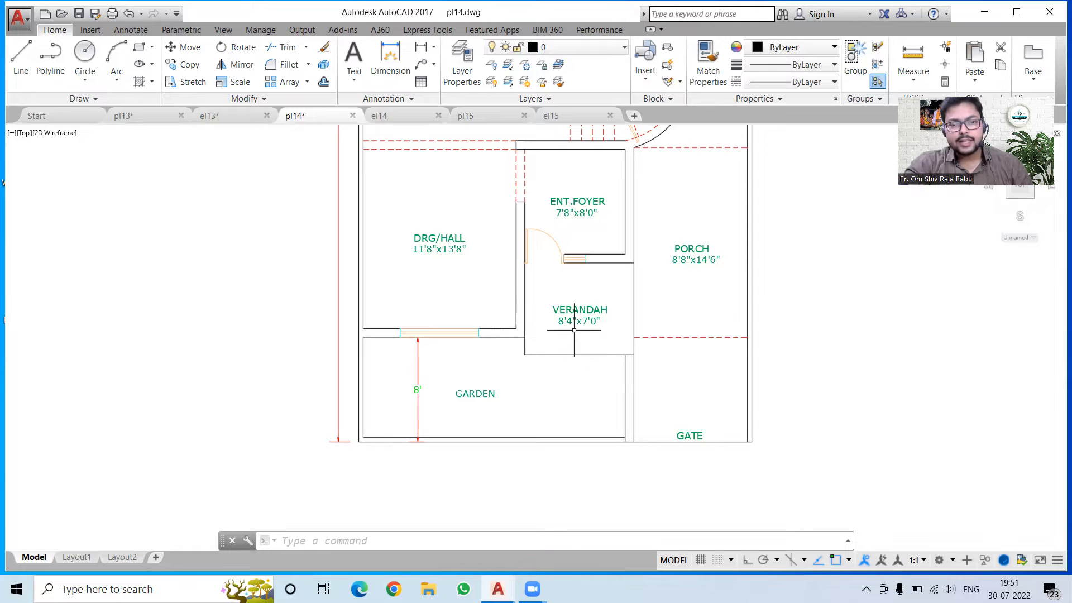
middle_click_drag(562, 277, 538, 396)
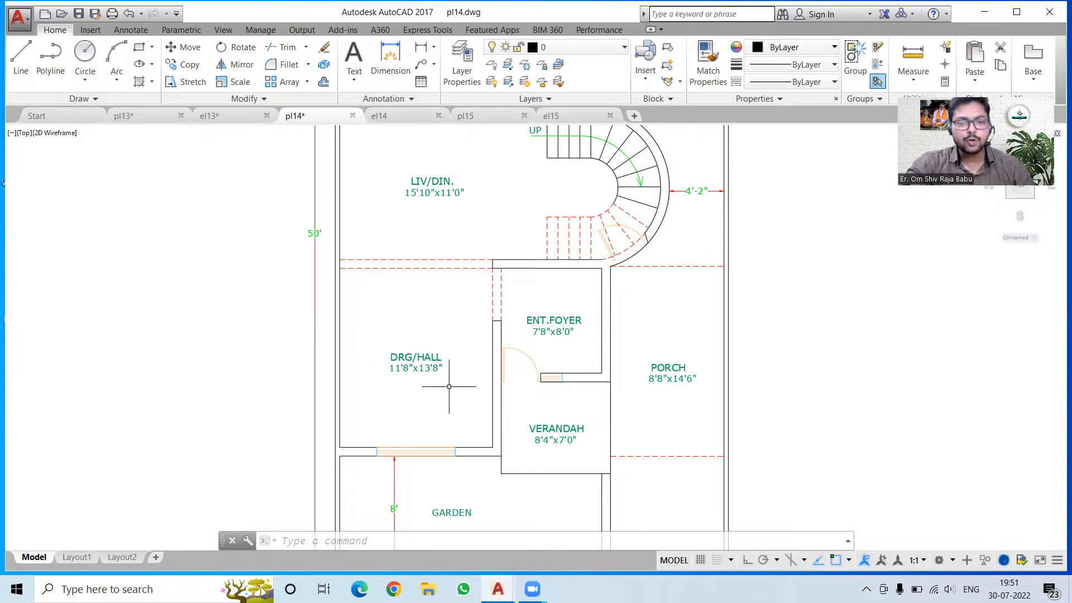
scroll(400, 358, "up", 4)
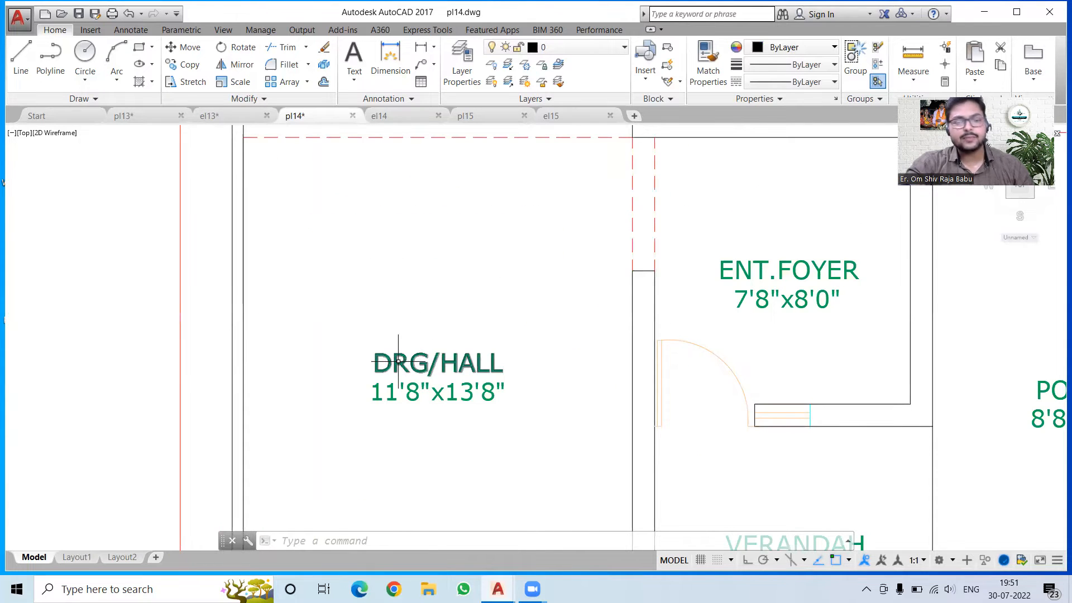
scroll(377, 436, "down", 6)
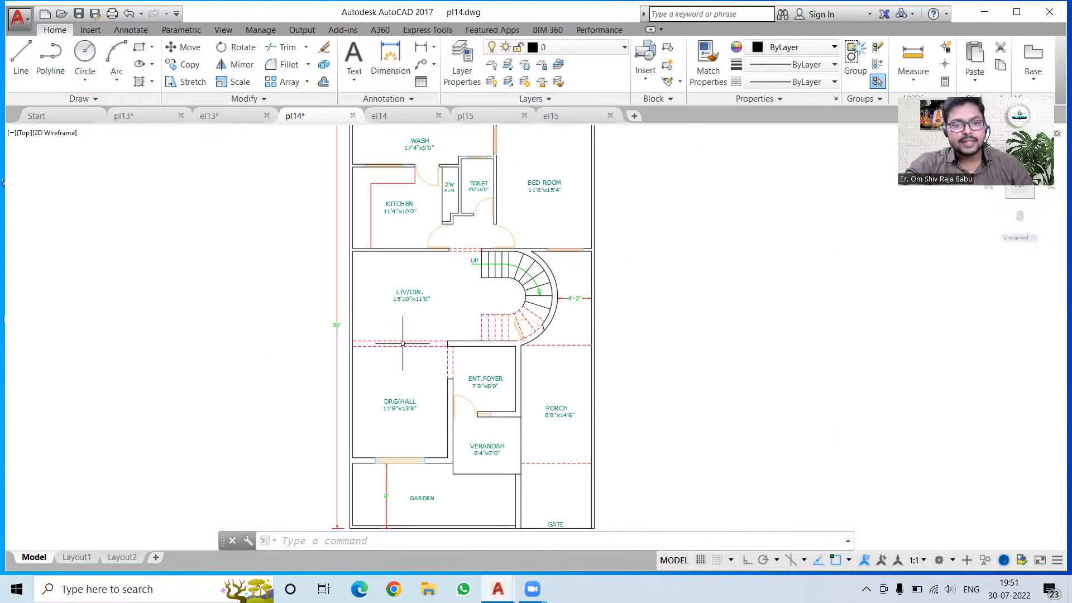
middle_click_drag(403, 343, 411, 392)
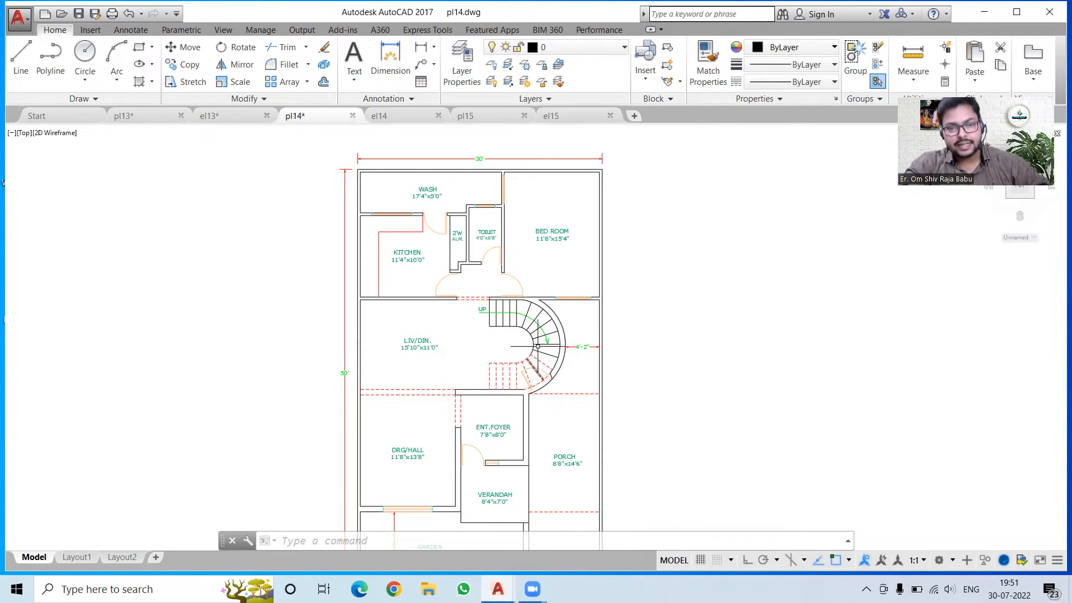
Examine the curved staircase, the door beneath its dashed flight and the adjoining living/dining area.
scroll(470, 321, "up", 2)
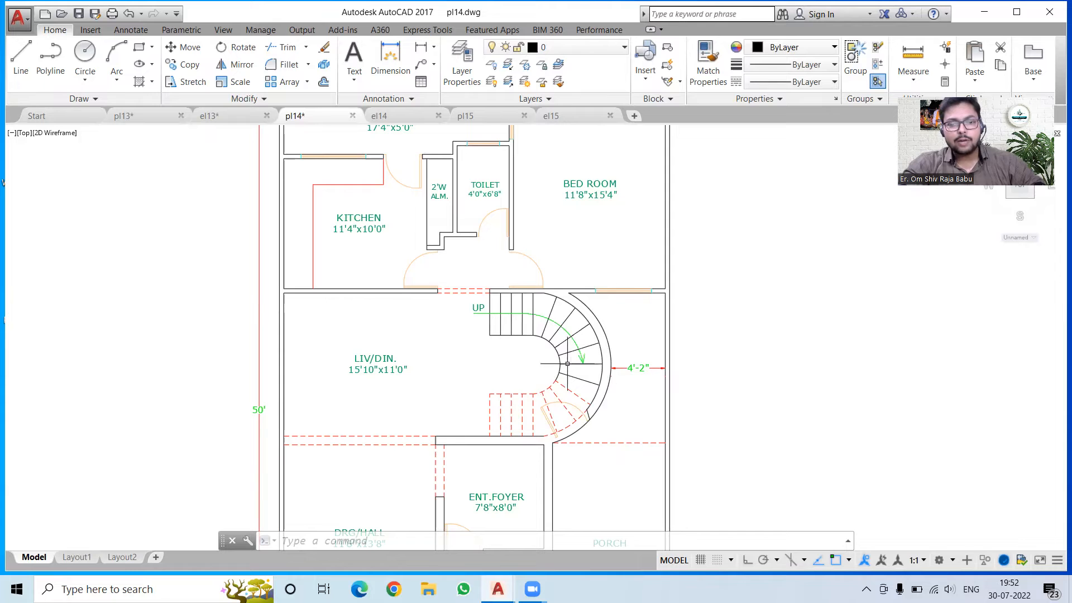
scroll(574, 428, "up", 2)
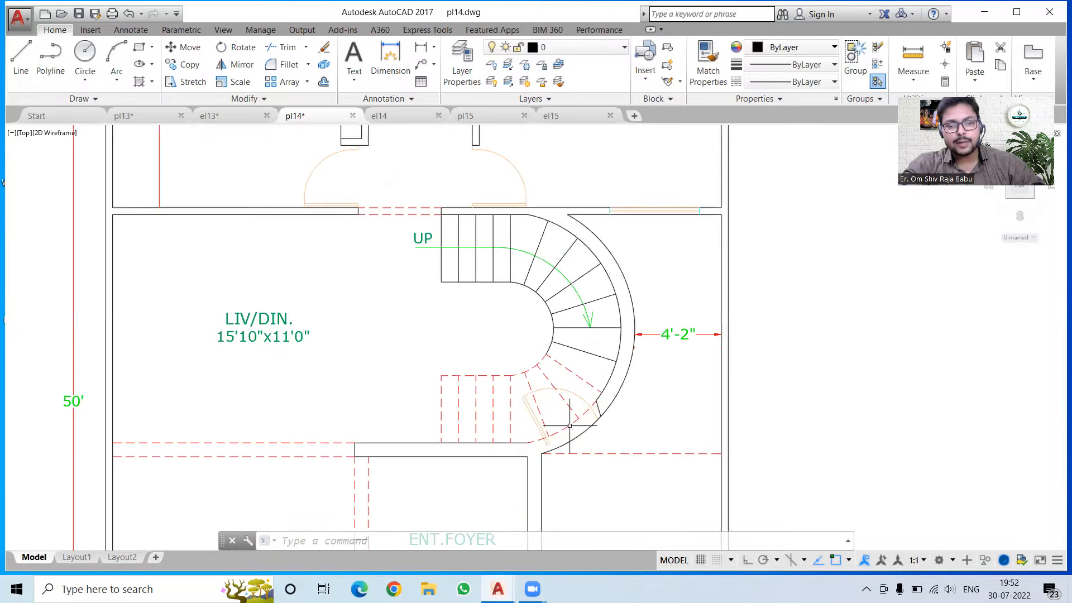
scroll(500, 399, "down", 2)
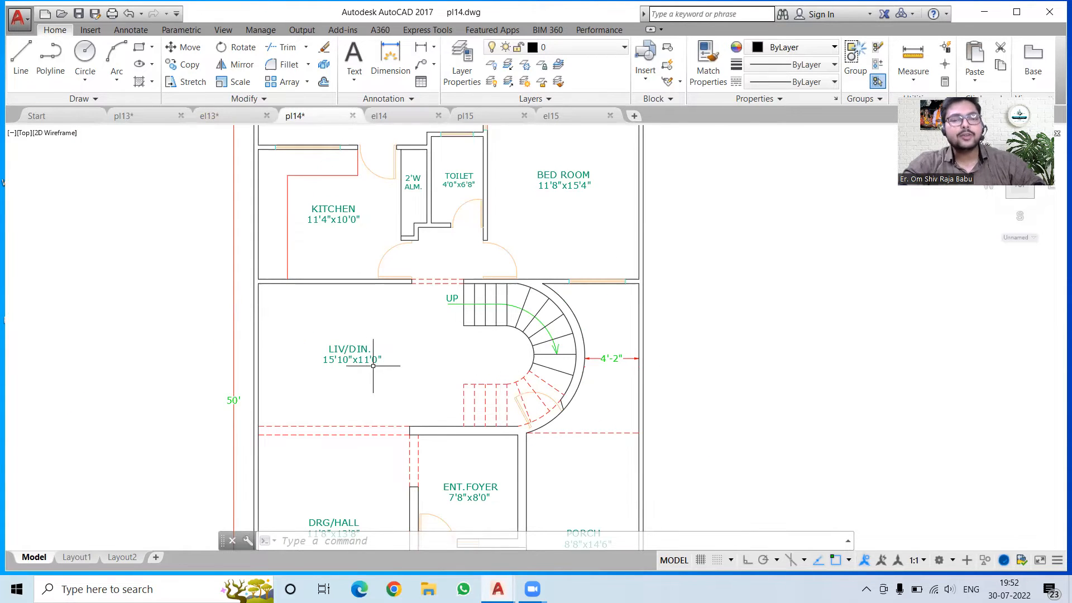
scroll(415, 352, "down", 2)
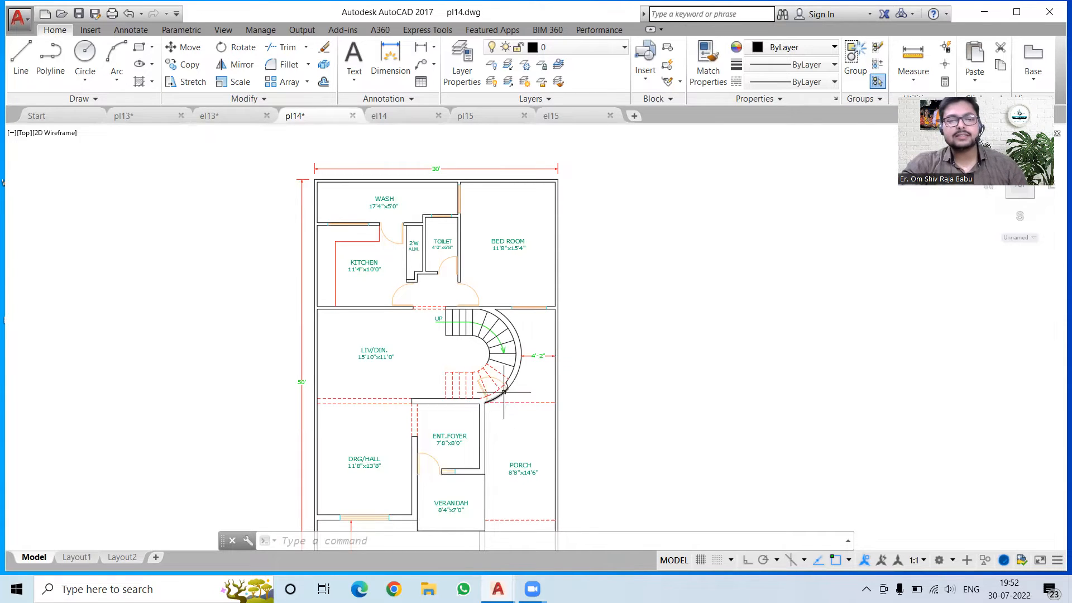
scroll(497, 387, "up", 2)
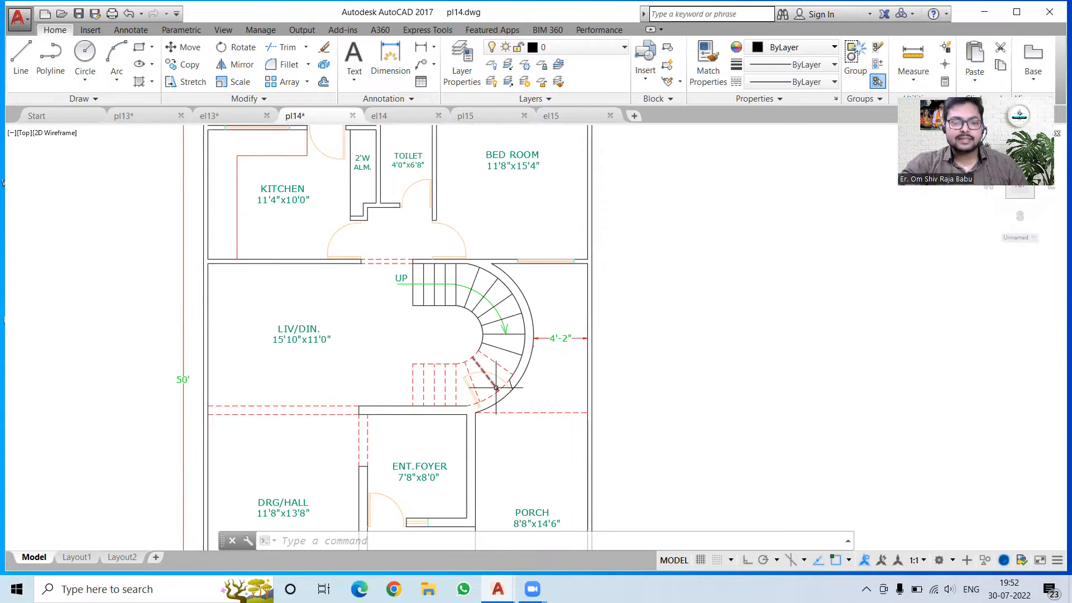
scroll(496, 387, "down", 4)
Examine the gate entry, the porch and the width of the open passage beside the curved staircase wall.
scroll(461, 486, "up", 1)
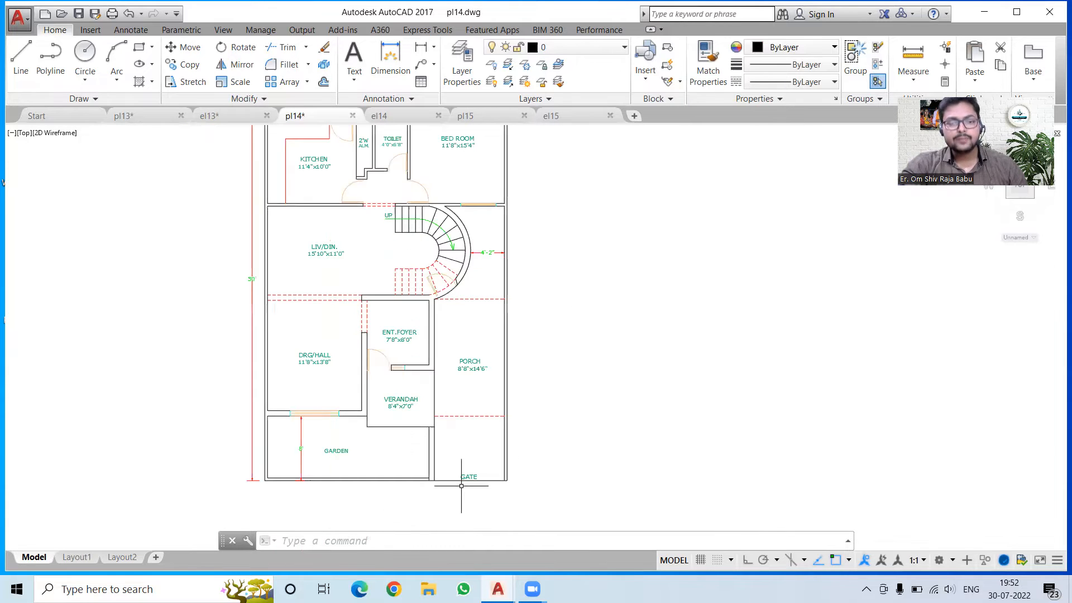
scroll(469, 484, "up", 4)
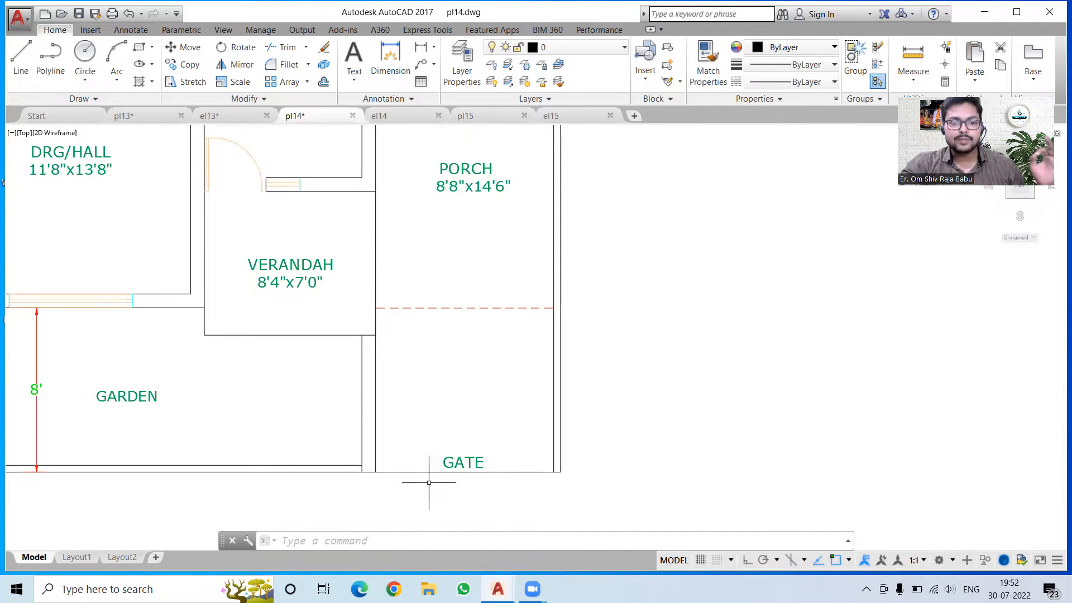
scroll(475, 438, "down", 4)
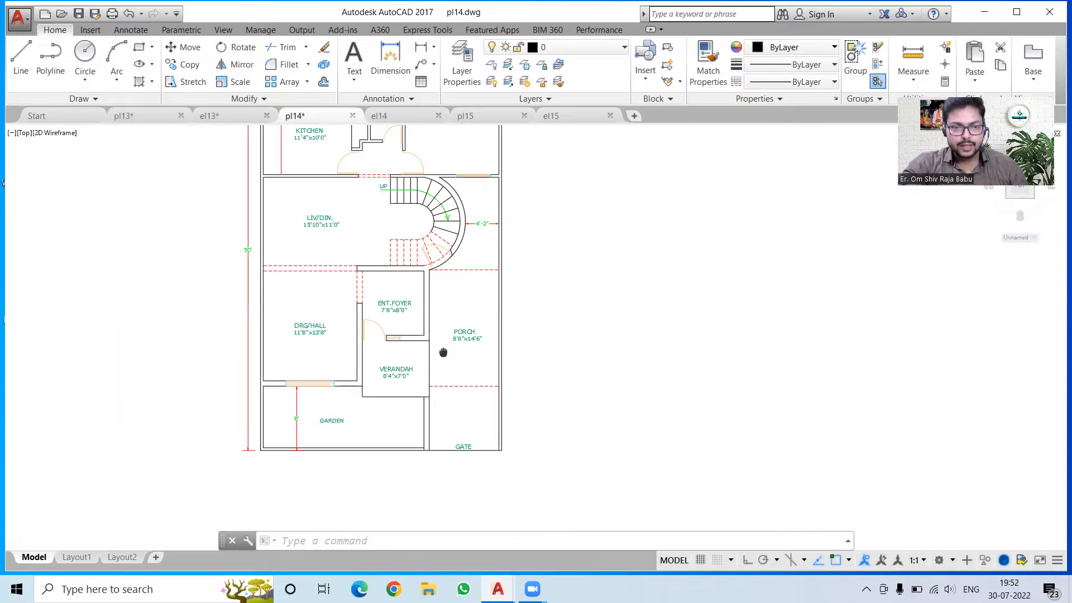
middle_click_drag(443, 352, 483, 465)
middle_click_drag(383, 304, 377, 345)
scroll(483, 370, "up", 4)
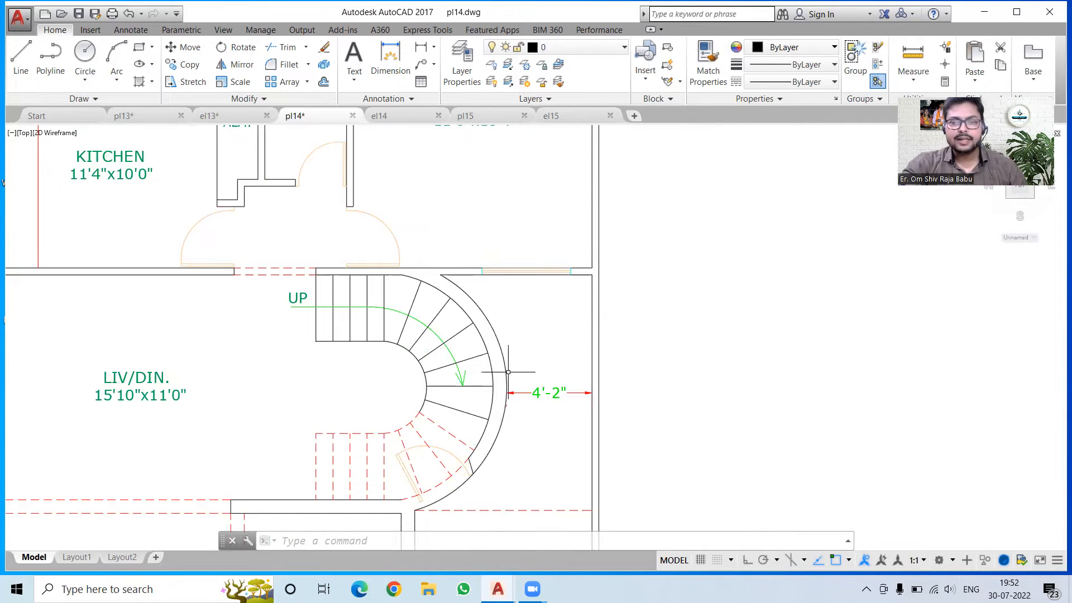
mouse_move(598, 382)
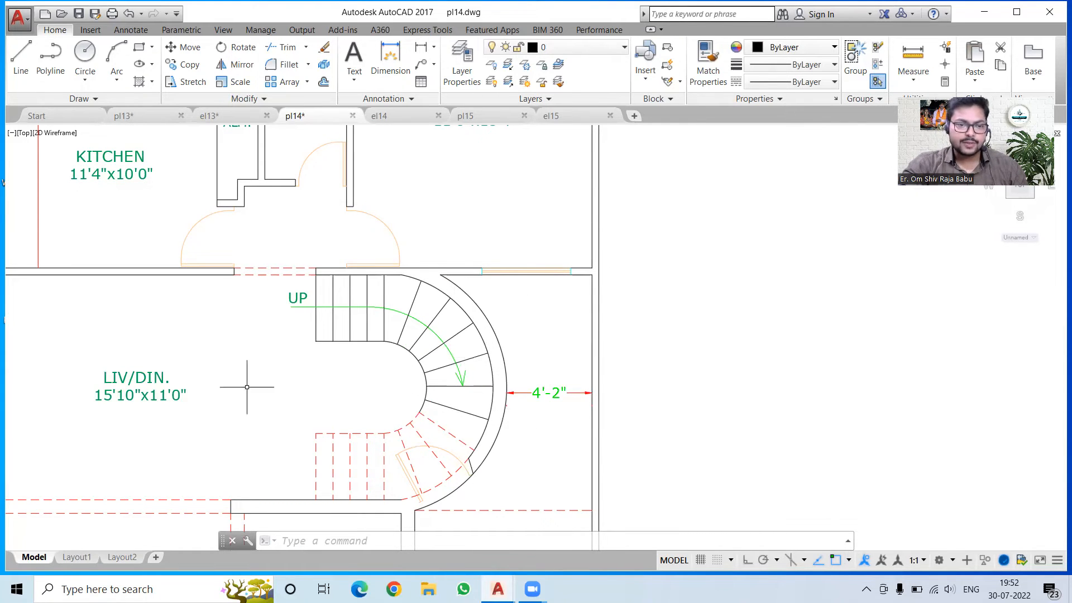
Examine the kitchen, rear wash, almirah, toilet and bedroom, including their sizes, doors and windows.
middle_click_drag(169, 339, 390, 412)
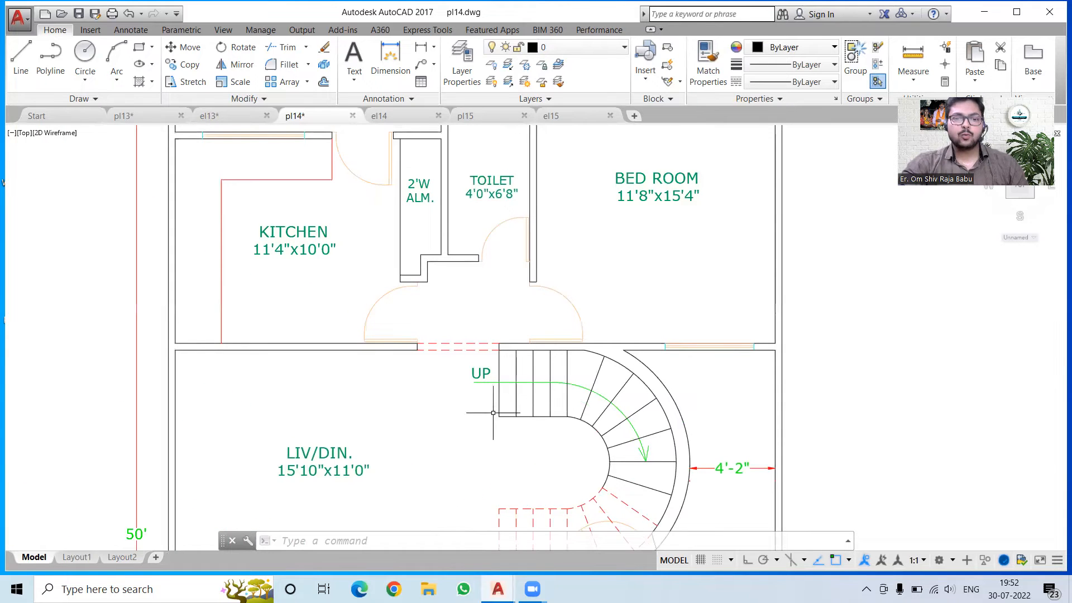
middle_click_drag(459, 362, 429, 468)
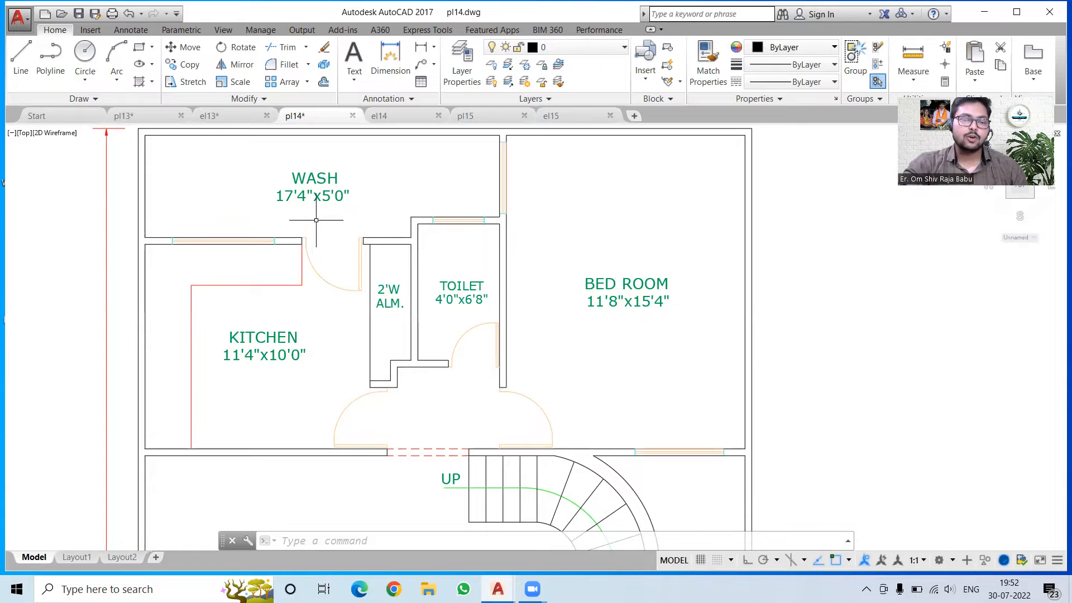
mouse_move(313, 249)
middle_mouse_down()
mouse_move(317, 283)
mouse_move(311, 255)
middle_mouse_up()
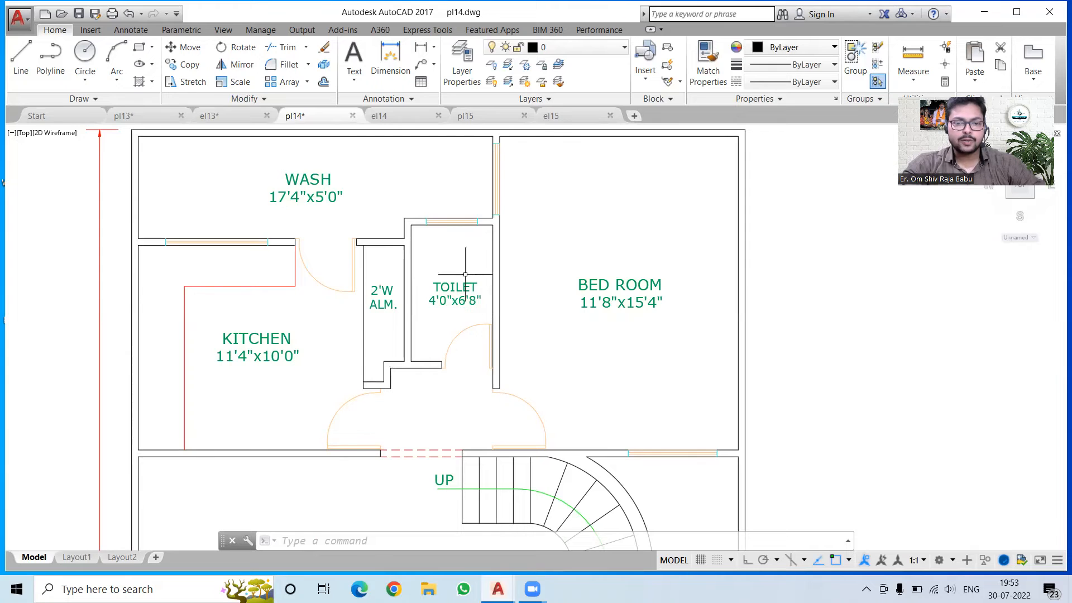
scroll(547, 418, "down", 2)
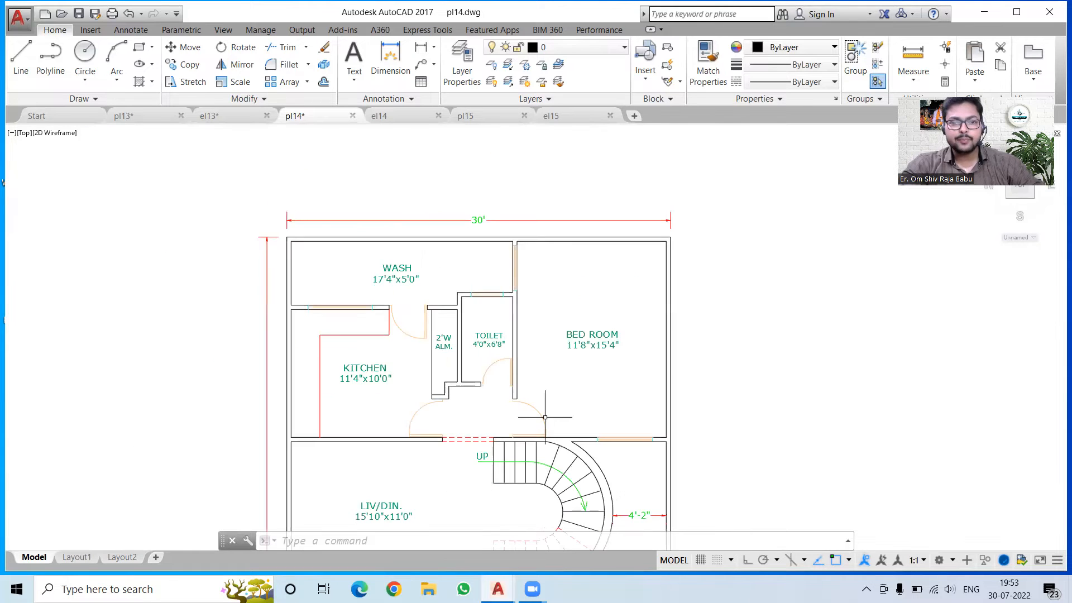
scroll(595, 318, "down", 2)
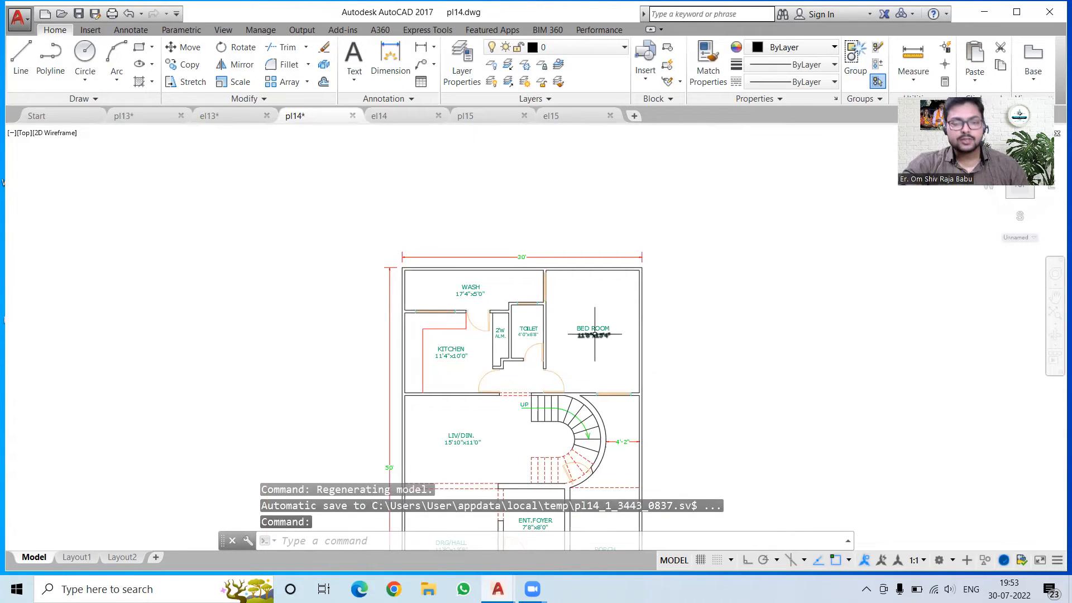
Review the circulation from the verandah and entrance foyer through the drawing hall to the living/dining area.
middle_click_drag(522, 385, 507, 174)
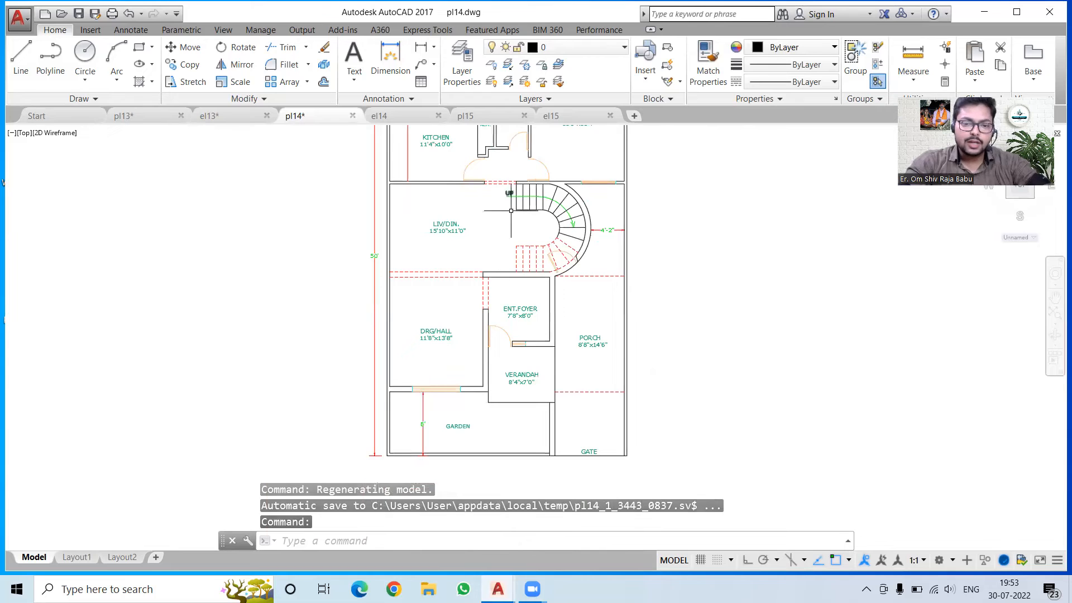
scroll(472, 406, "up", 2)
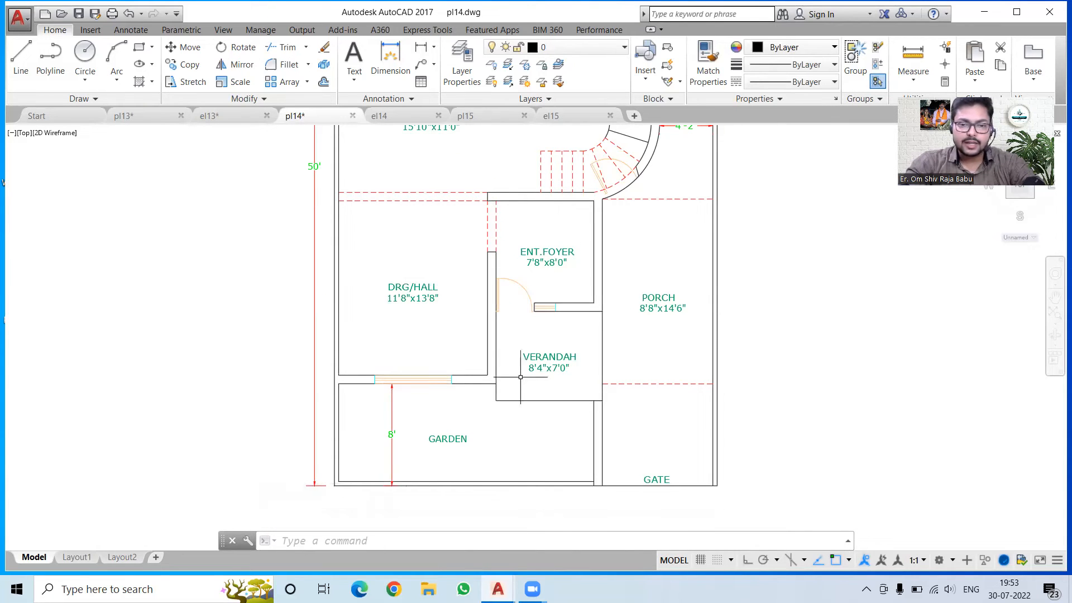
middle_click_drag(482, 378, 436, 584)
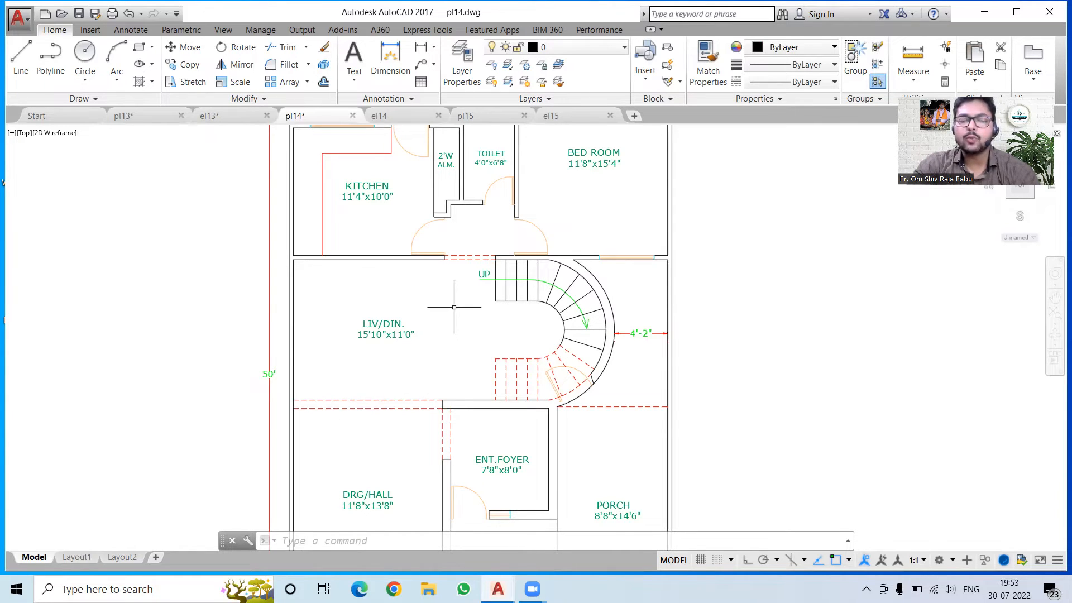
Examine the rear wash, kitchen, toilet and bedroom of the plan, including their sizes and openings.
middle_click_drag(437, 306, 424, 412)
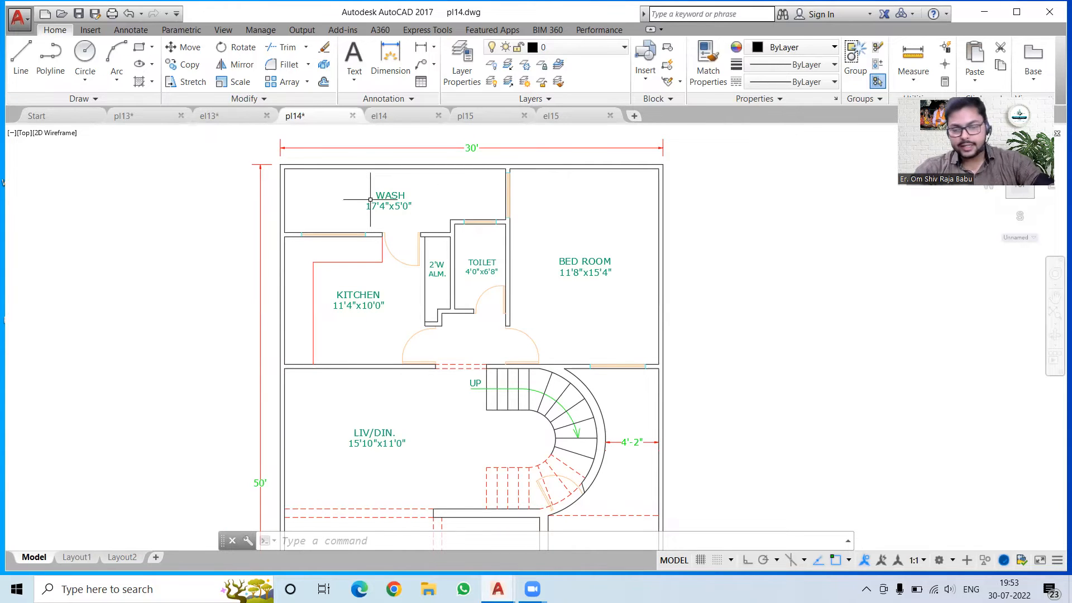
scroll(371, 200, "down", 4)
scroll(345, 211, "up", 2)
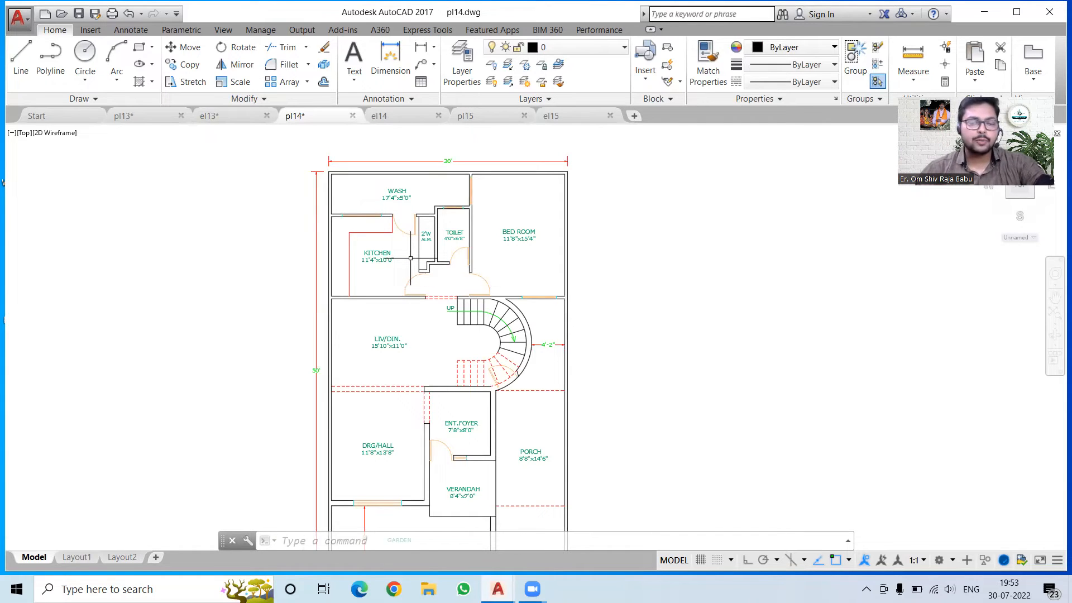
Open the el14 drawing and examine the front elevation's projection levels, stone cladding, railing and slab line.
left_click(379, 116)
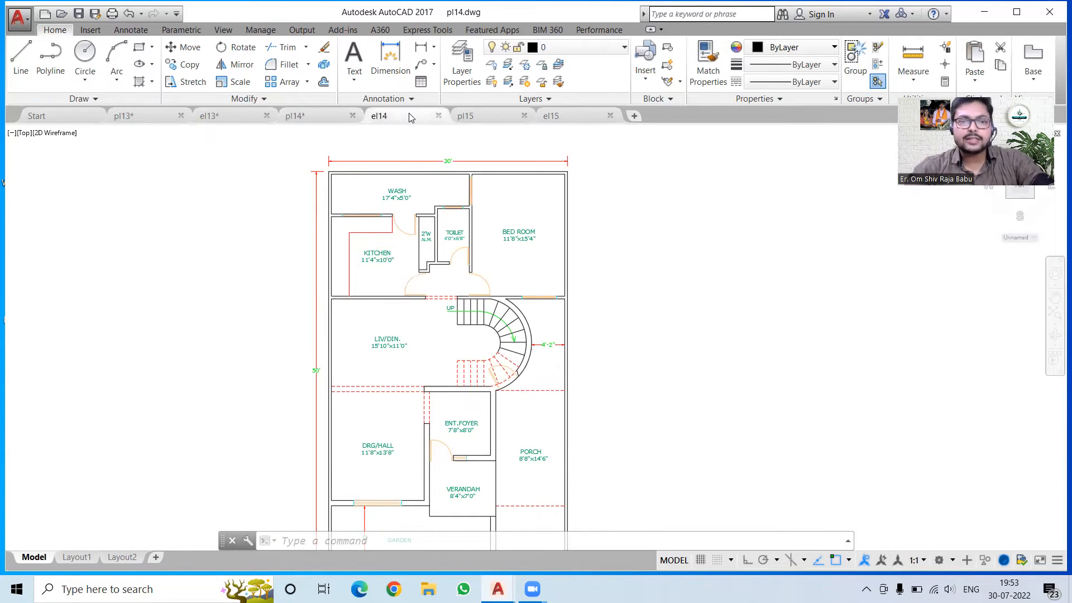
scroll(378, 259, "down", 2)
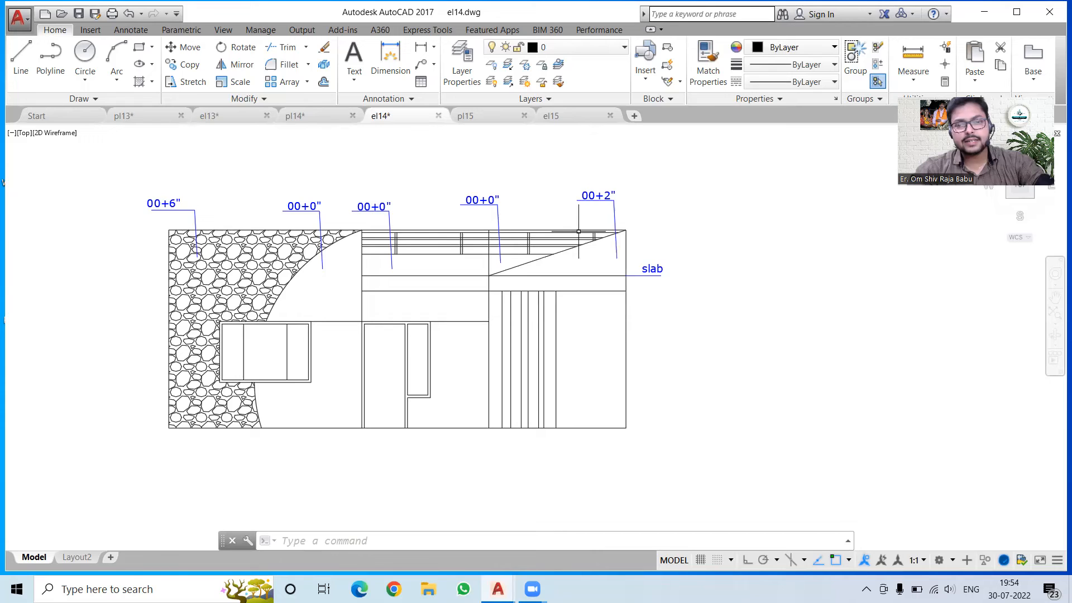
In the pl15 drawing, change the GR.PLAN layer's colour to 250 using a selected outer wall line.
left_click(472, 119)
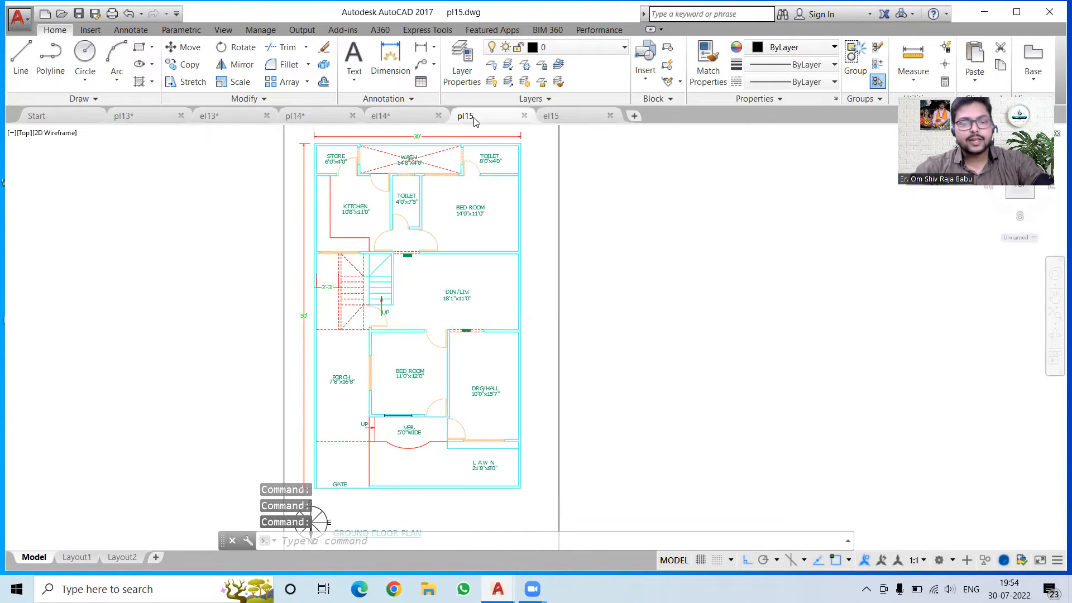
left_click(521, 319)
left_click(591, 47)
scroll(559, 111, "up", 2)
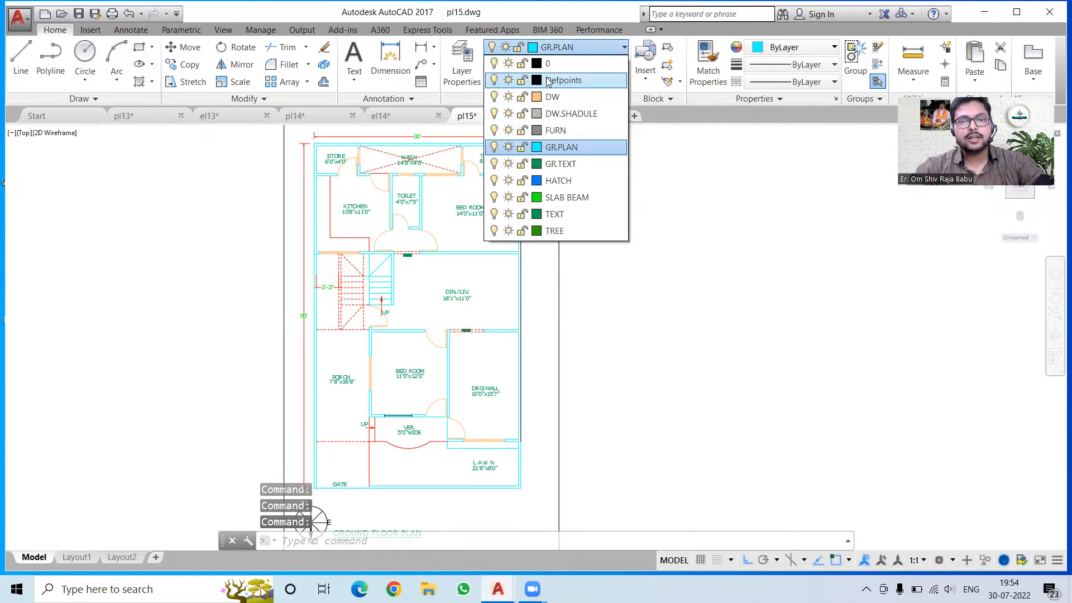
left_click(538, 148)
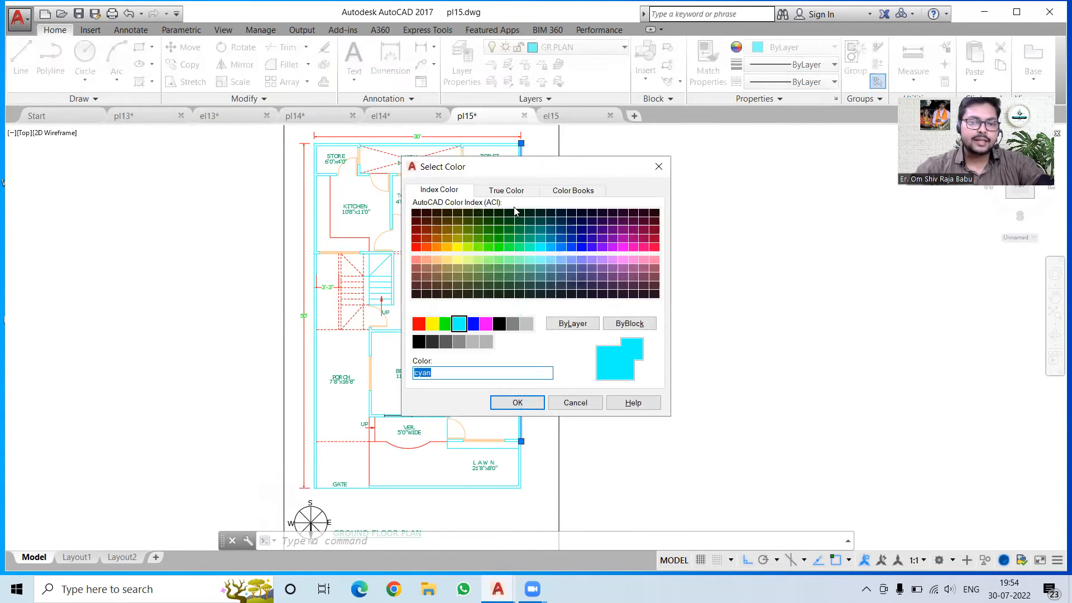
left_click(418, 341)
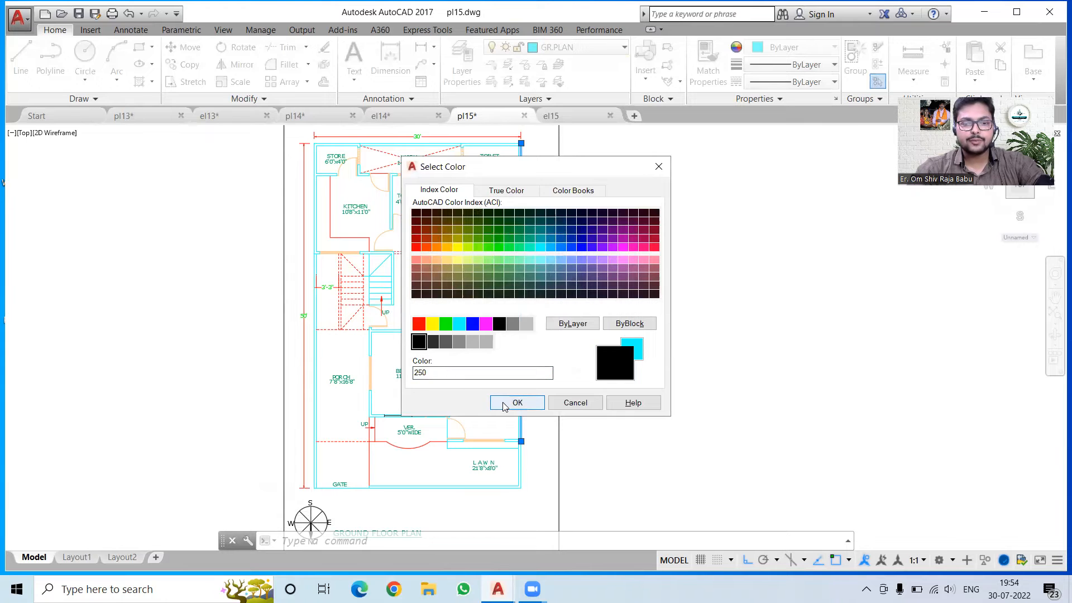
left_click(517, 402)
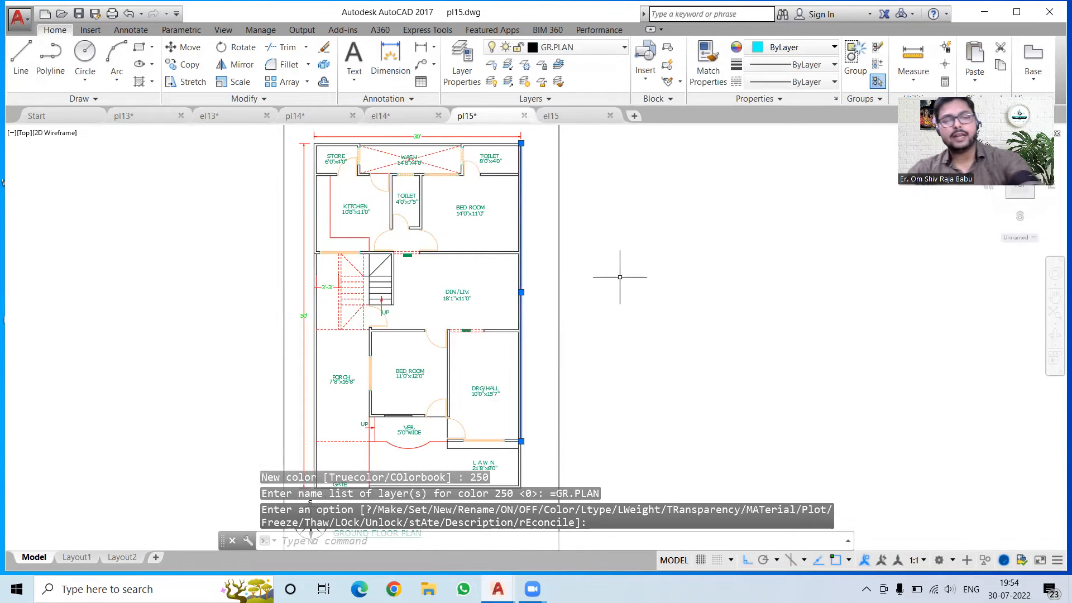
key("Escape")
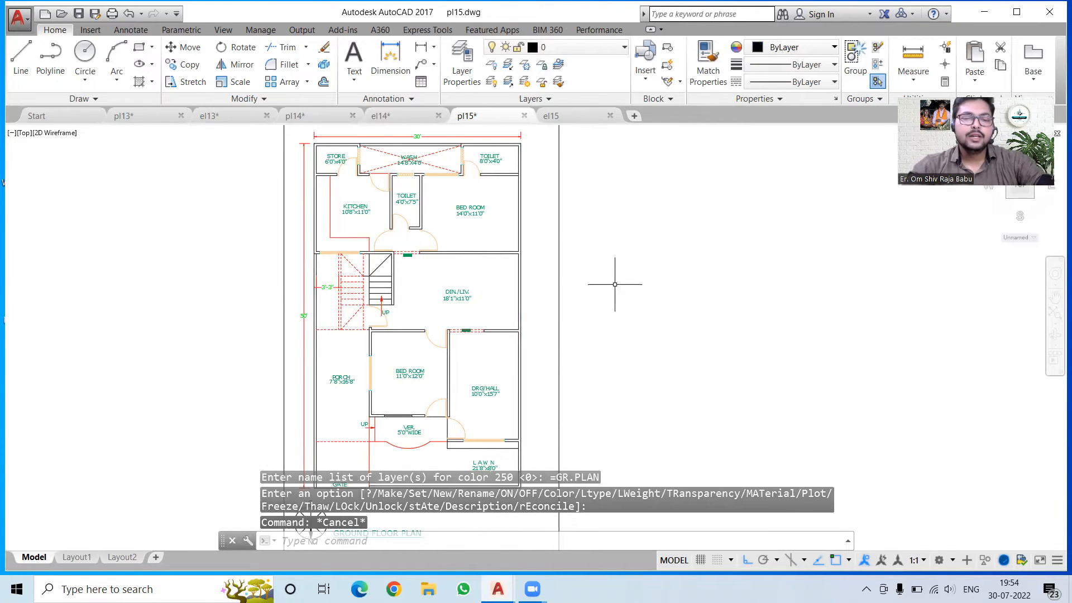
Change the GR.TEXT layer's colour to red, using the porch label to identify the layer.
scroll(615, 284, "down", 2)
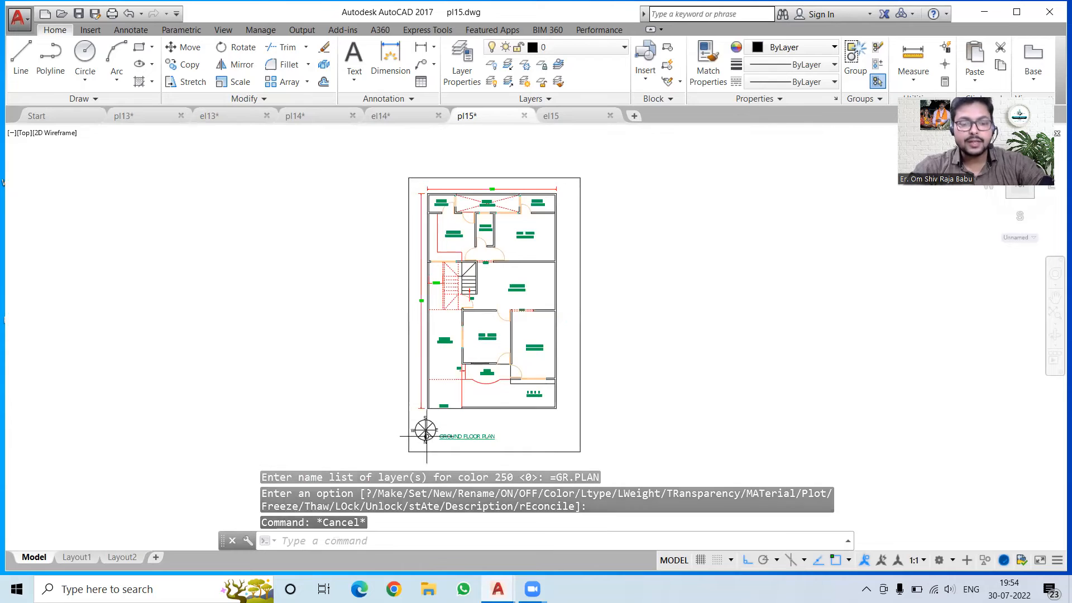
left_click(442, 342)
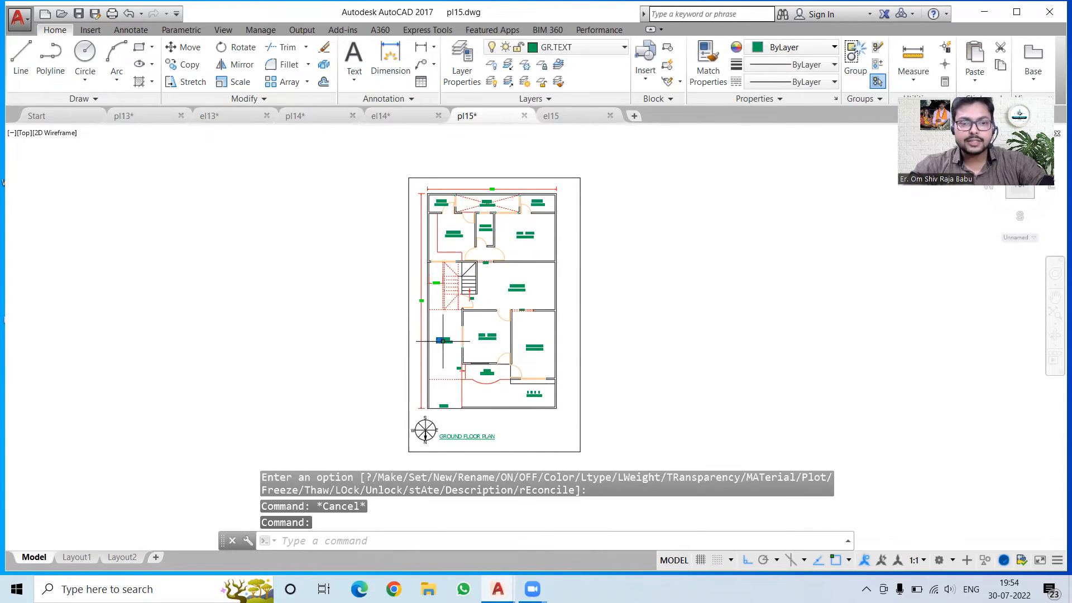
left_click(560, 50)
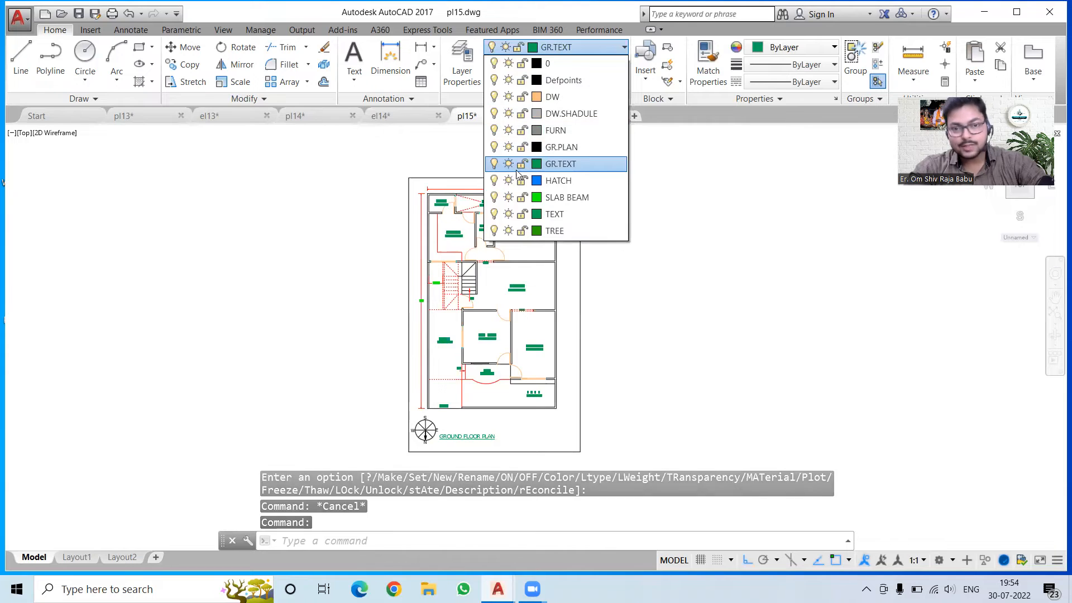
left_click(536, 164)
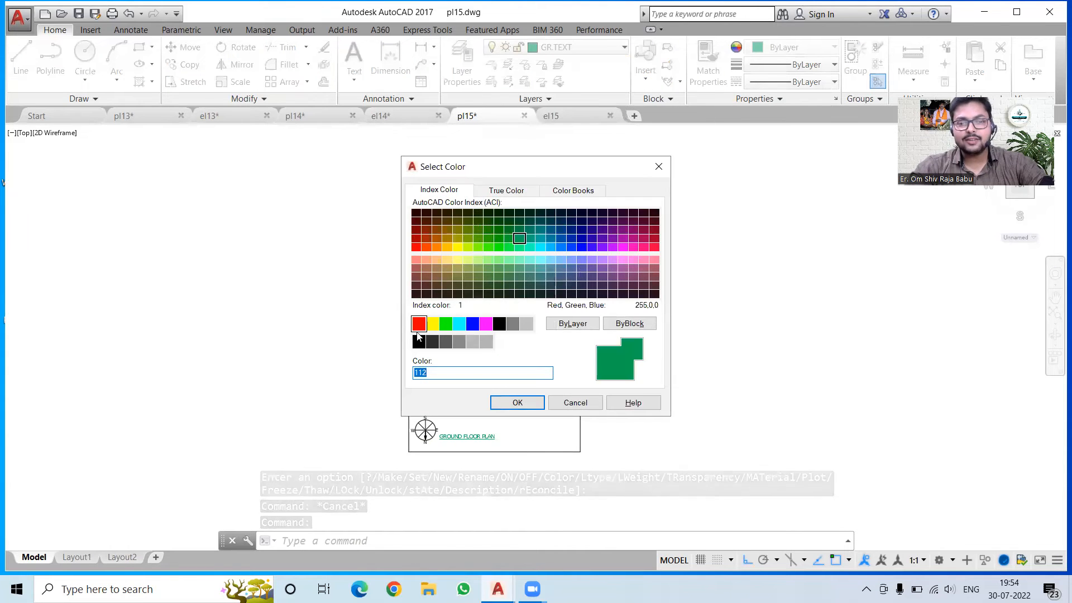
left_click(419, 324)
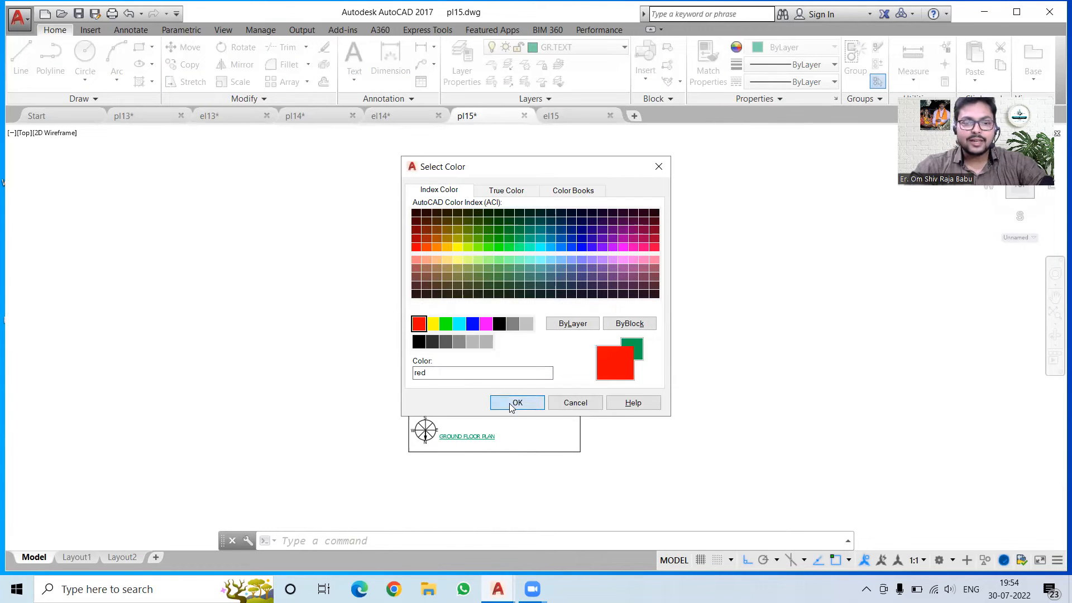
left_click(513, 404)
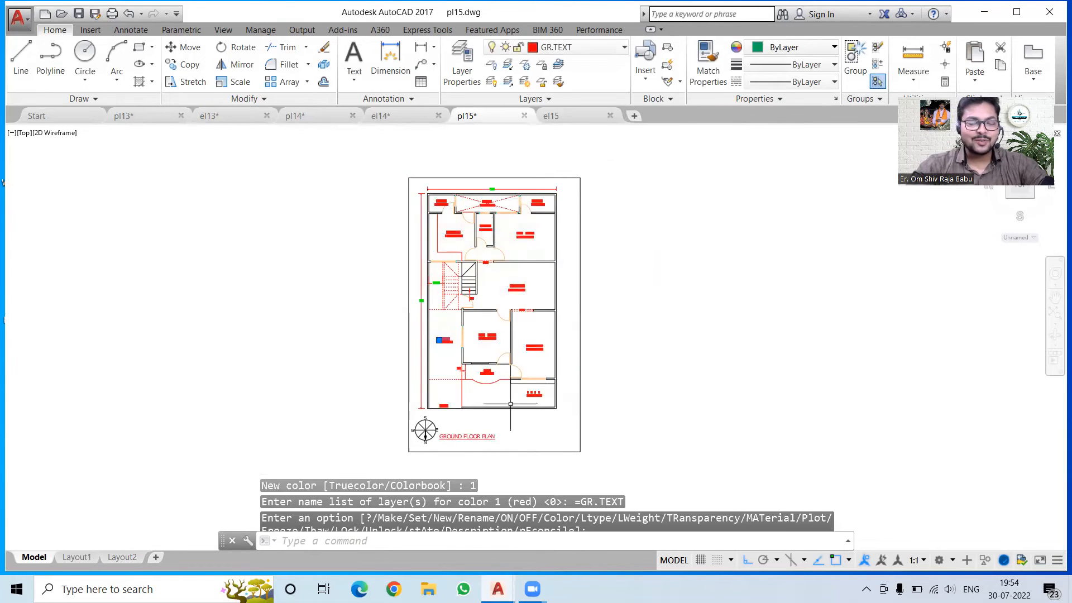
left_click(674, 388)
key("Escape")
key("Escape")
Examine the plan's overall width and length dimensions, its compass orientation and the gate side.
scroll(486, 181, "up", 3)
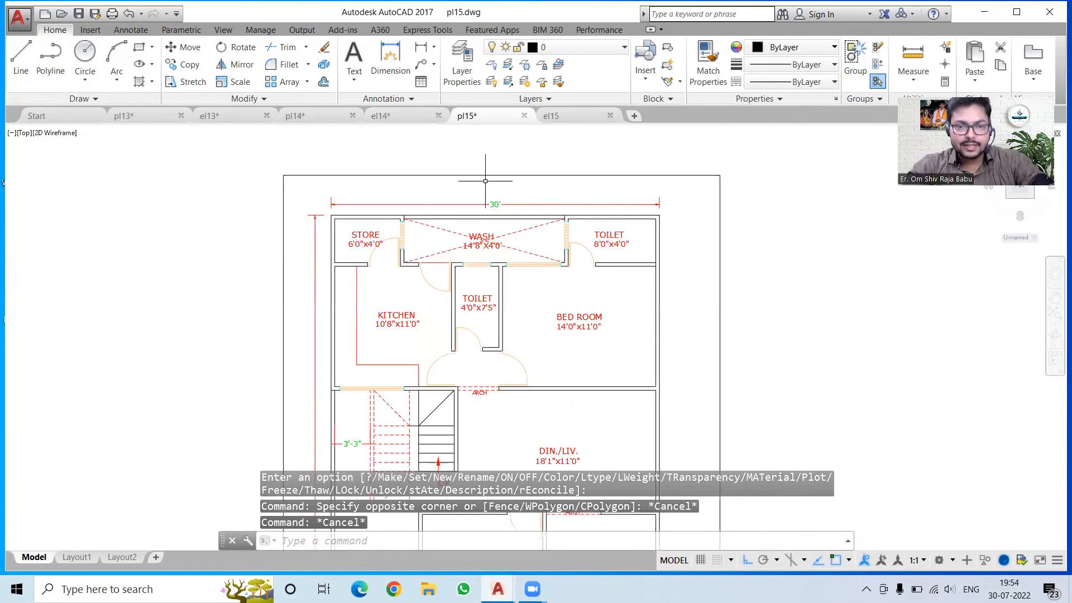
scroll(555, 192, "down", 2)
scroll(430, 346, "up", 4)
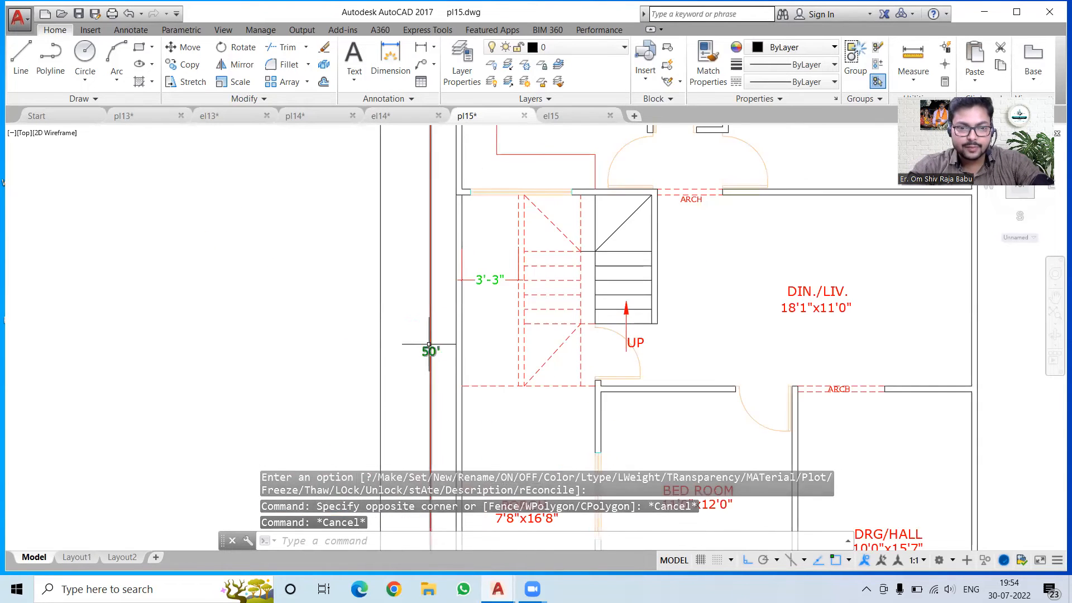
scroll(352, 352, "down", 4)
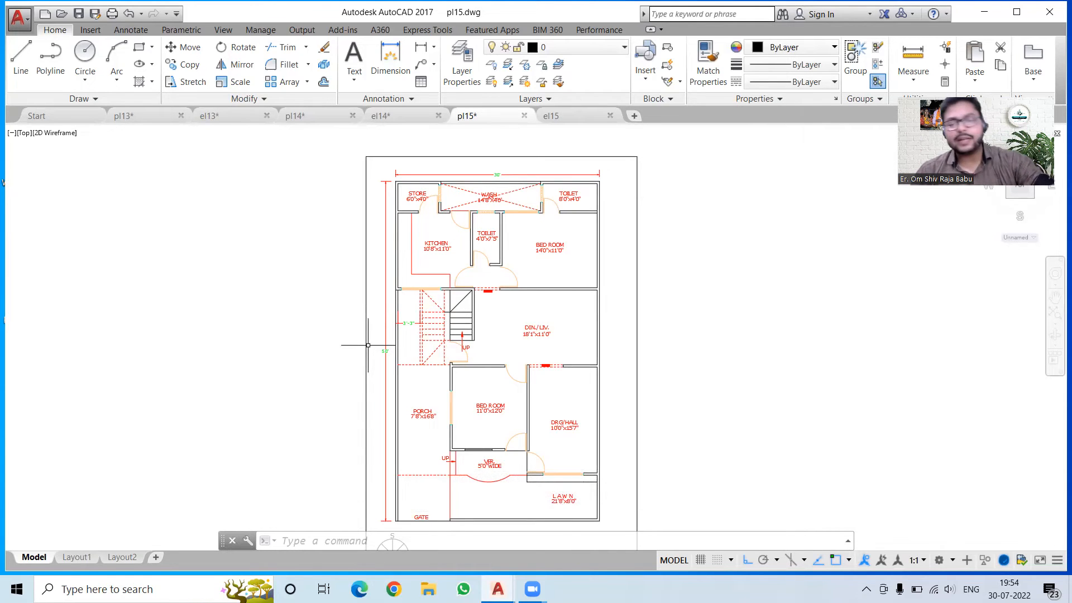
scroll(368, 345, "down", 5)
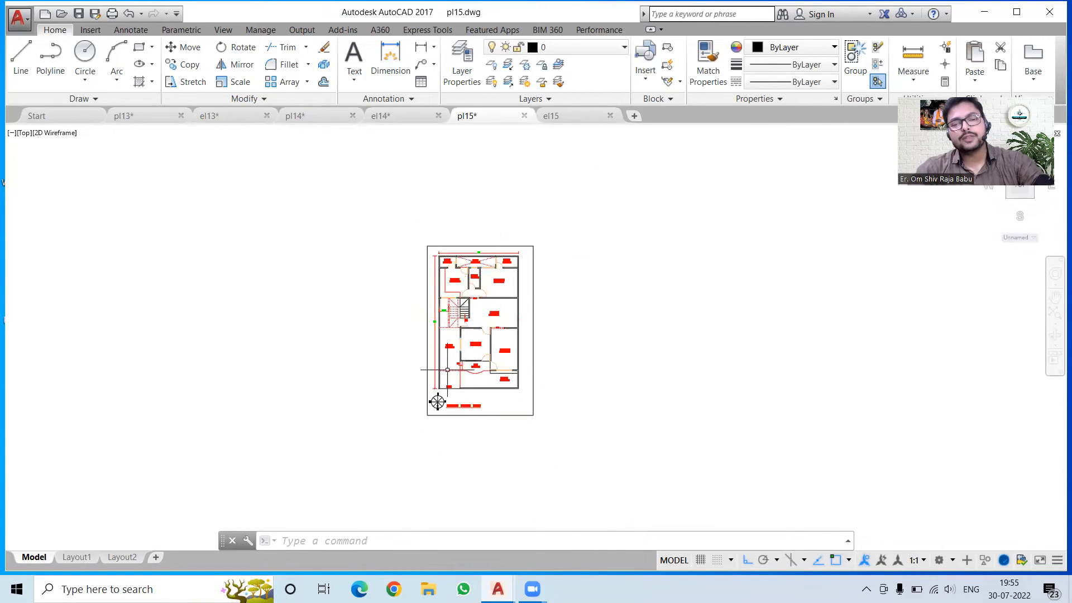
scroll(436, 405, "up", 3)
scroll(433, 409, "down", 1)
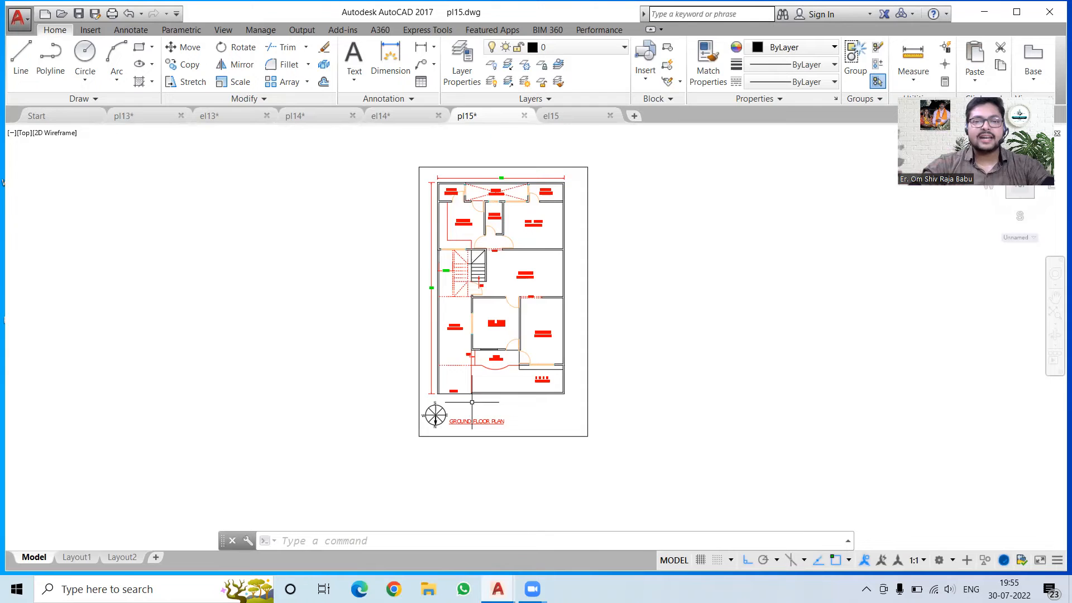
scroll(506, 305, "up", 2)
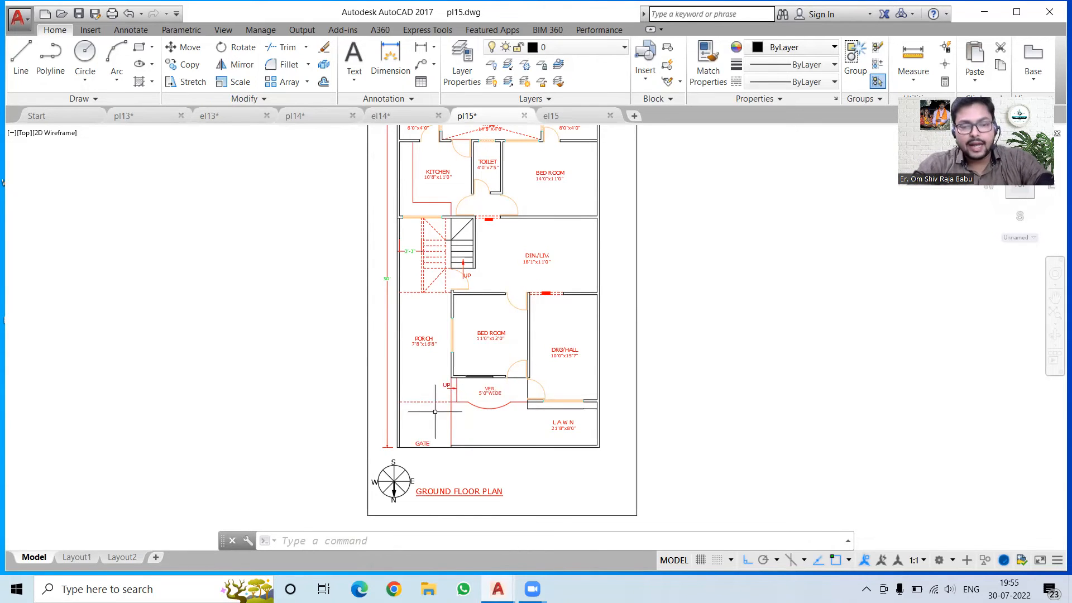
Examine the verandah, porch, lawn, front bedroom and drawing hall, including their sizes, doors and windows.
scroll(570, 425, "up", 3)
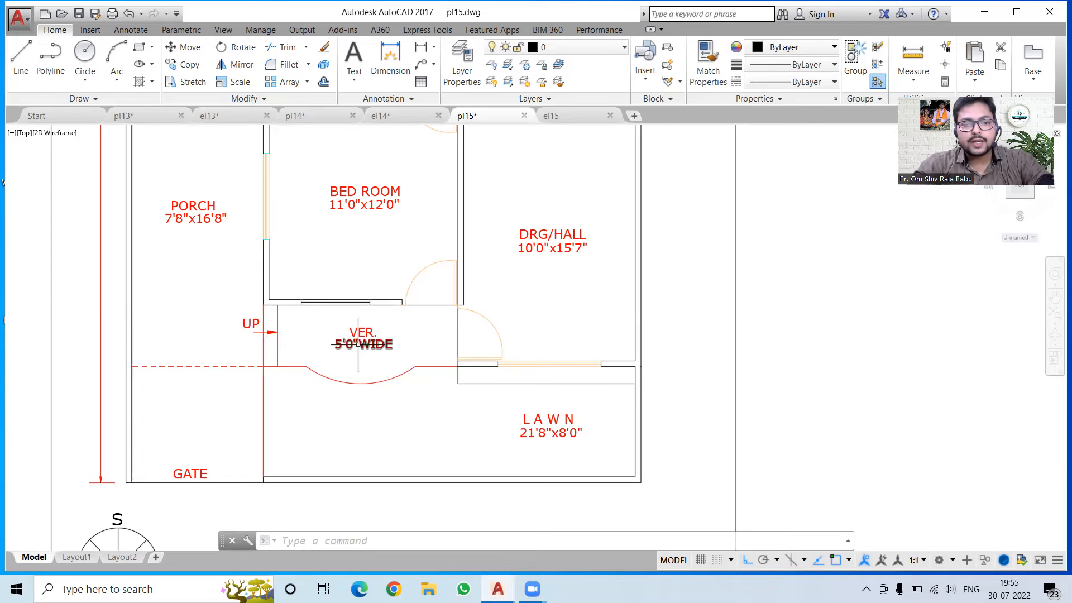
scroll(387, 403, "down", 2)
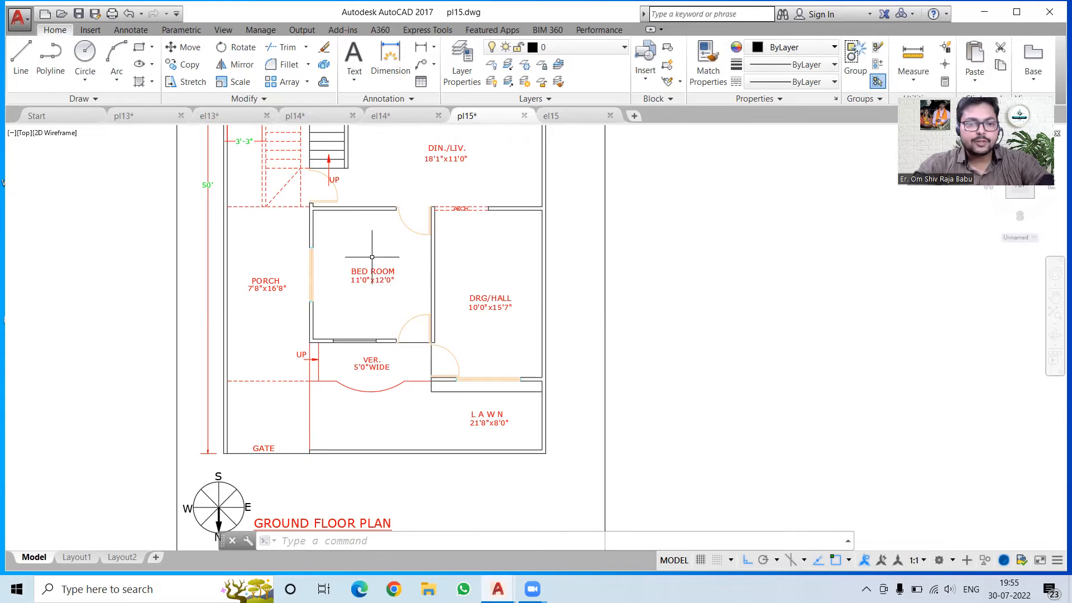
scroll(354, 274, "up", 2)
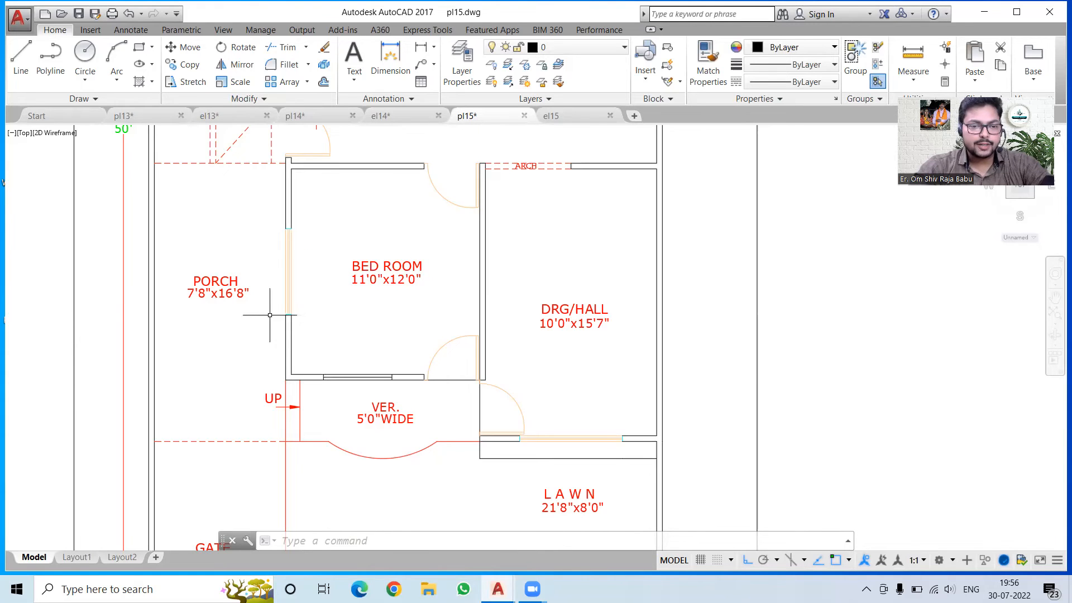
scroll(271, 304, "down", 2)
scroll(204, 294, "up", 2)
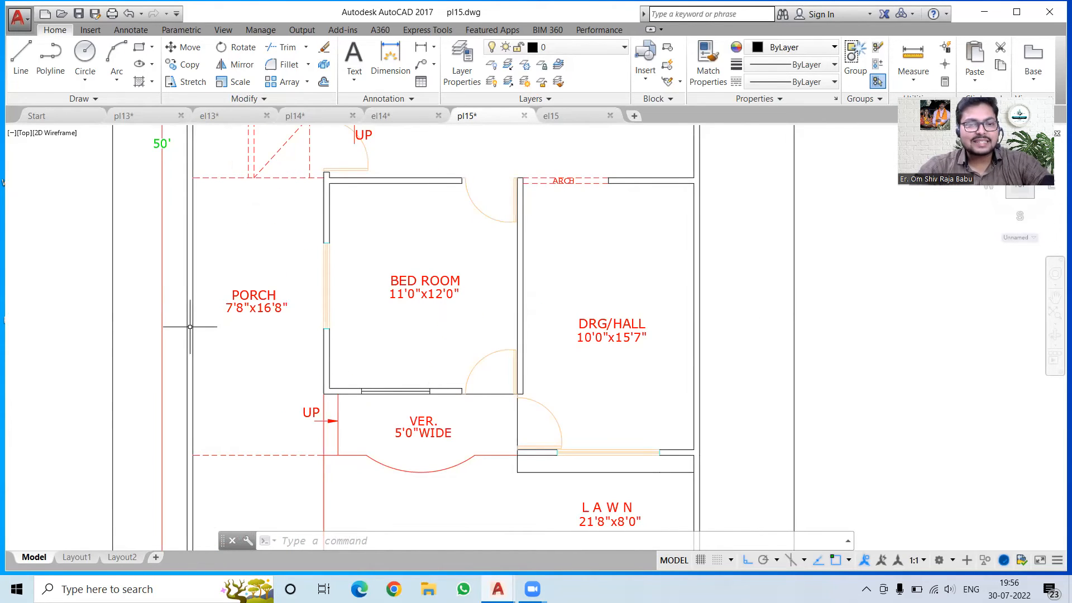
scroll(227, 365, "down", 2)
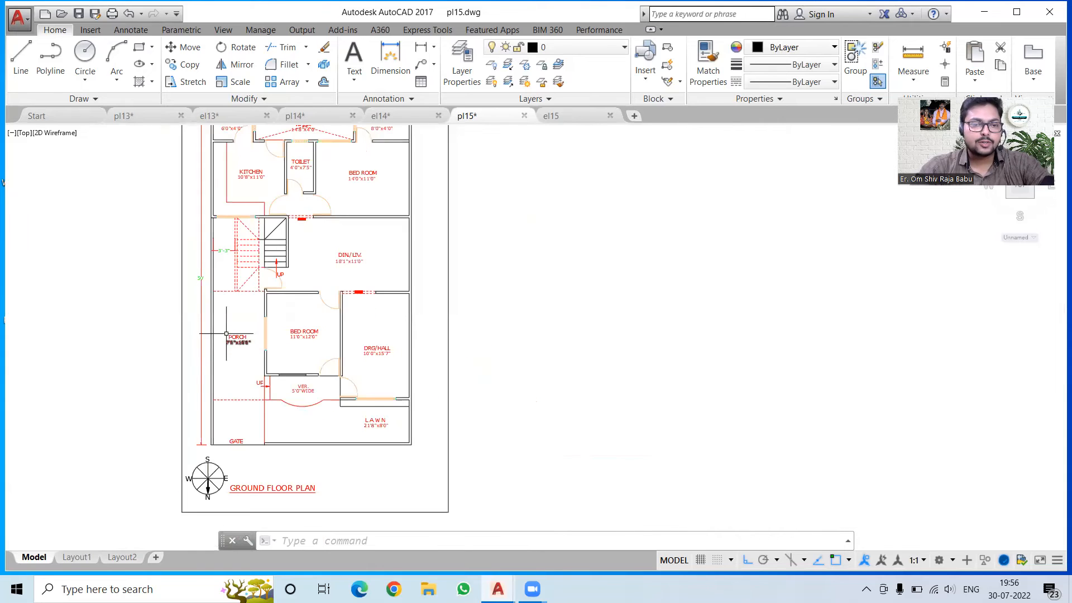
Examine the dining/living area, its arches, the staircase beside it and the door to the front bedroom.
scroll(224, 301, "up", 1)
scroll(293, 344, "up", 1)
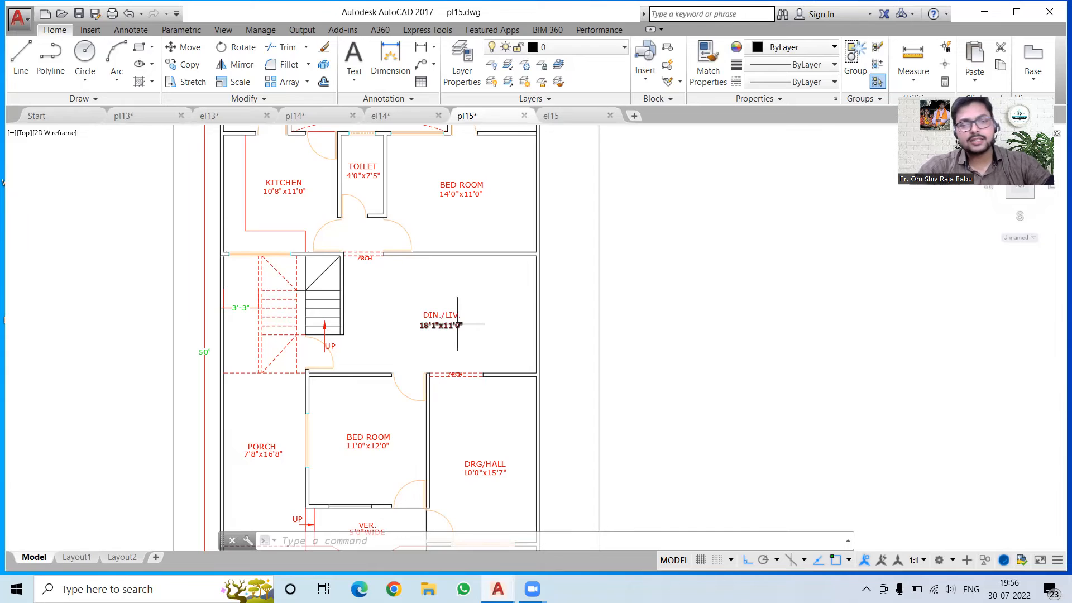
scroll(469, 321, "up", 3)
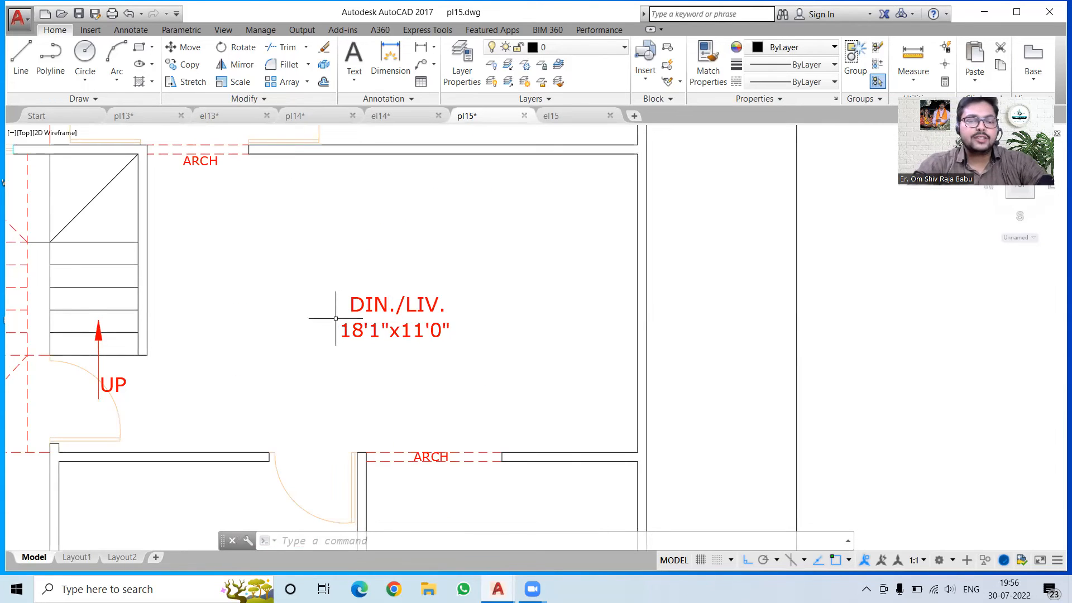
scroll(393, 307, "down", 2)
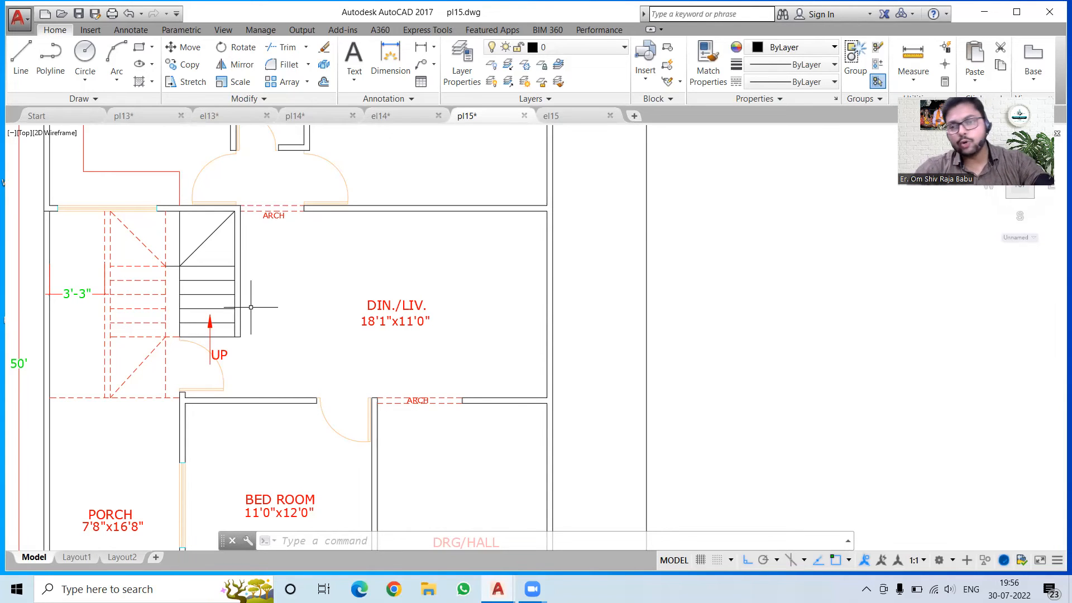
scroll(249, 308, "down", 4)
scroll(254, 367, "up", 2)
scroll(255, 366, "up", 2)
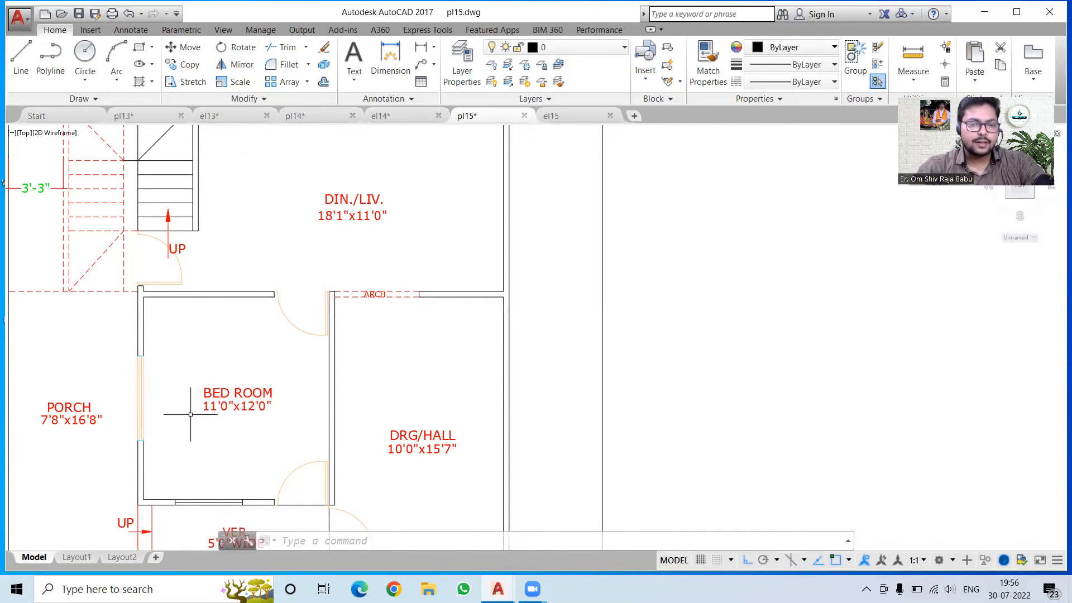
Examine the kitchen, store, open wash area, both toilets and rear bedroom, including their sizes and doors.
scroll(191, 415, "down", 3)
scroll(215, 424, "up", 2)
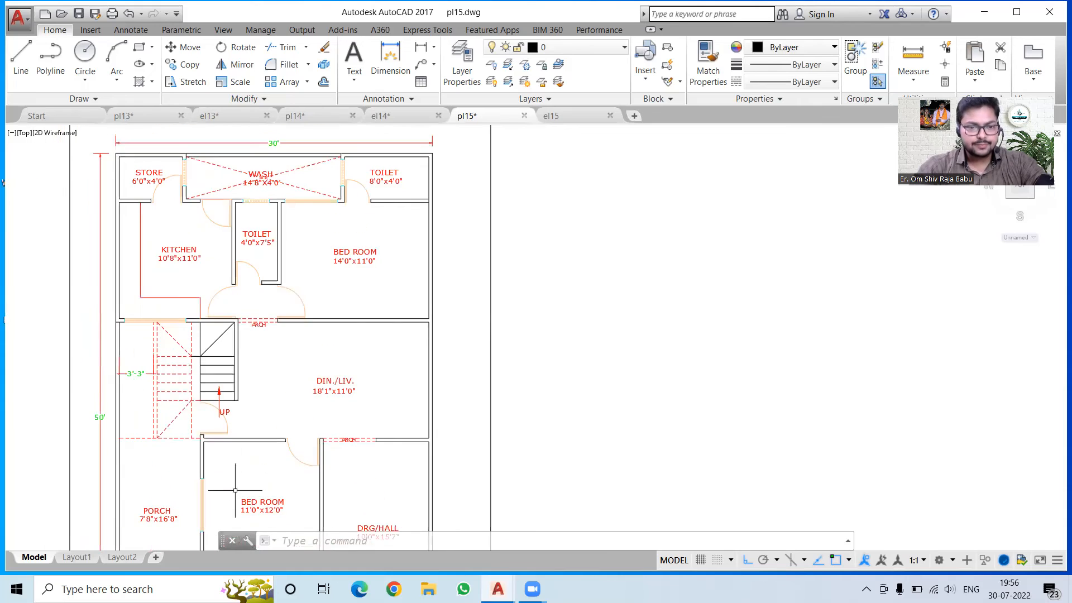
middle_click_drag(200, 370, 242, 450)
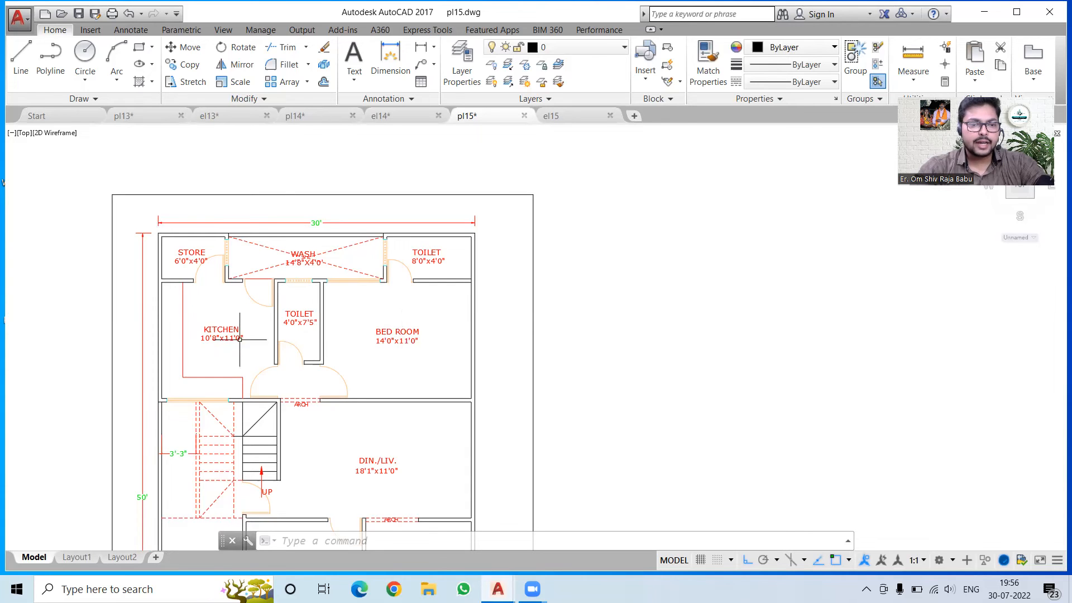
scroll(190, 244, "up", 2)
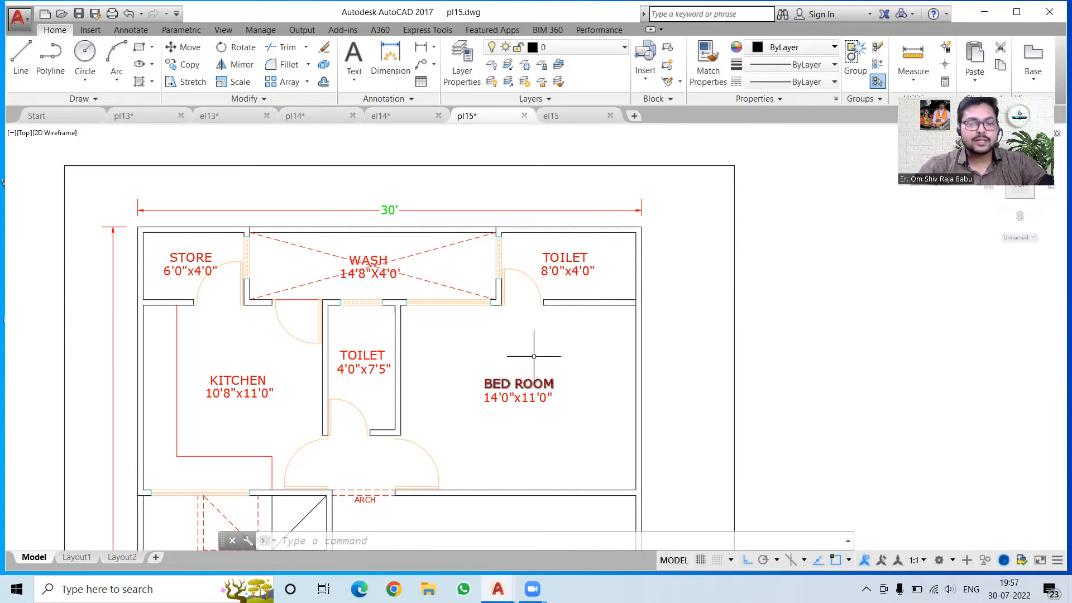
scroll(398, 327, "down", 4)
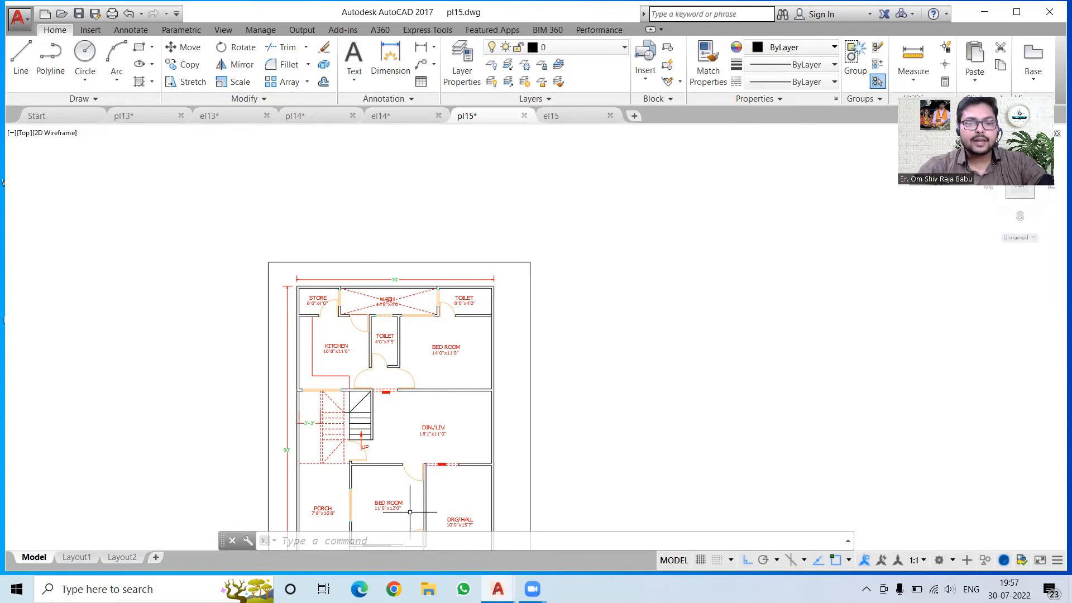
Review the complete ground floor plan from store and wash area down to the gate, and switch to its matching elevation drawing el15.
middle_click_drag(410, 511, 395, 451)
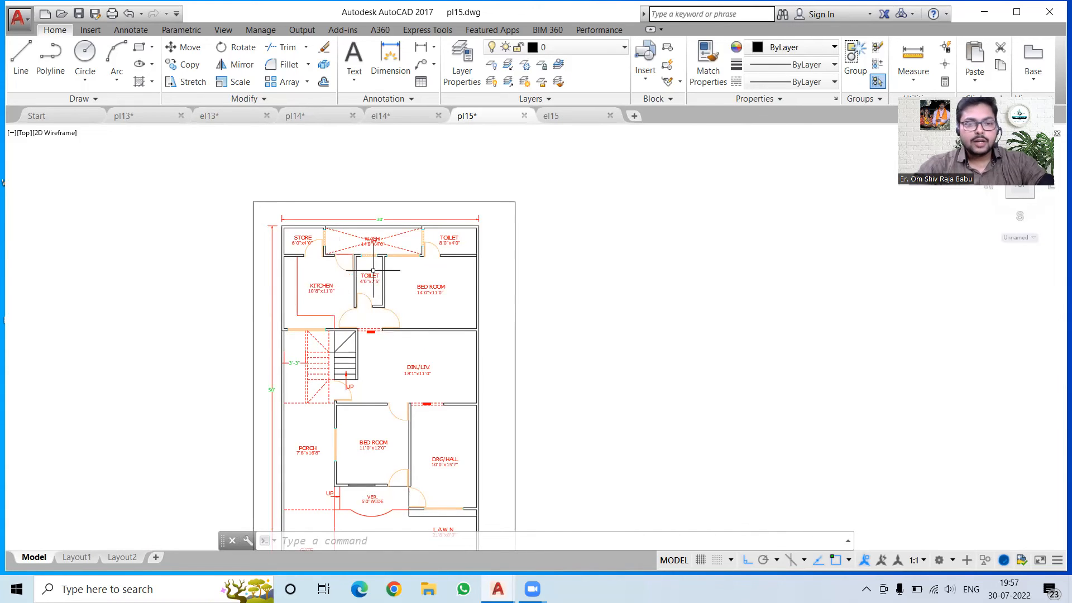
middle_click_drag(398, 324, 480, 235)
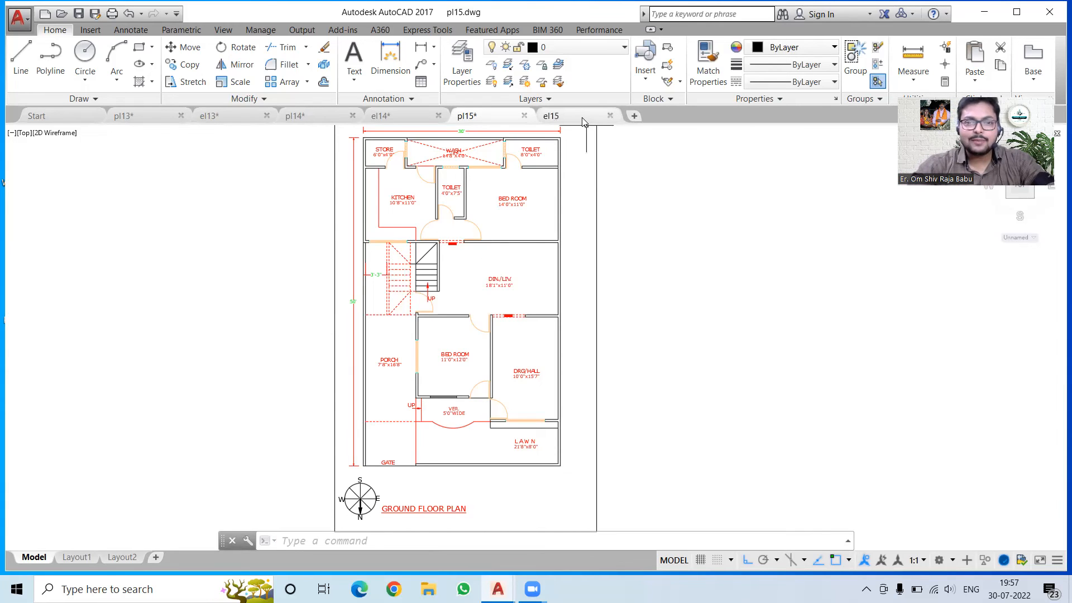
mouse_move(582, 116)
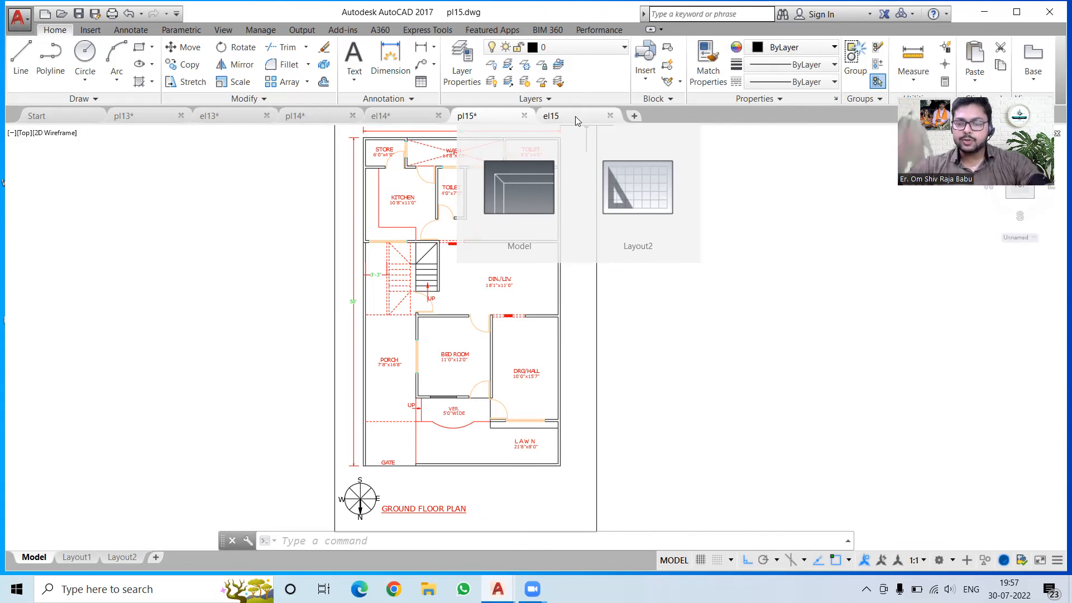
left_click(559, 116)
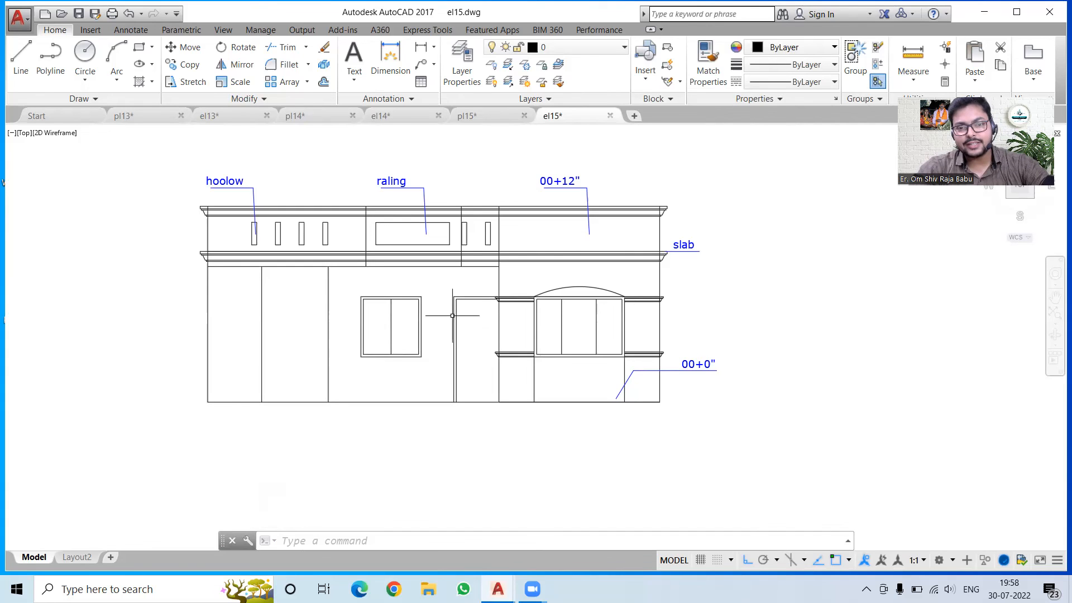
Examine the front elevation's arched window, the door beside it and the moulding bands on the projecting wall.
scroll(502, 291, "up", 3)
scroll(502, 291, "up", 3)
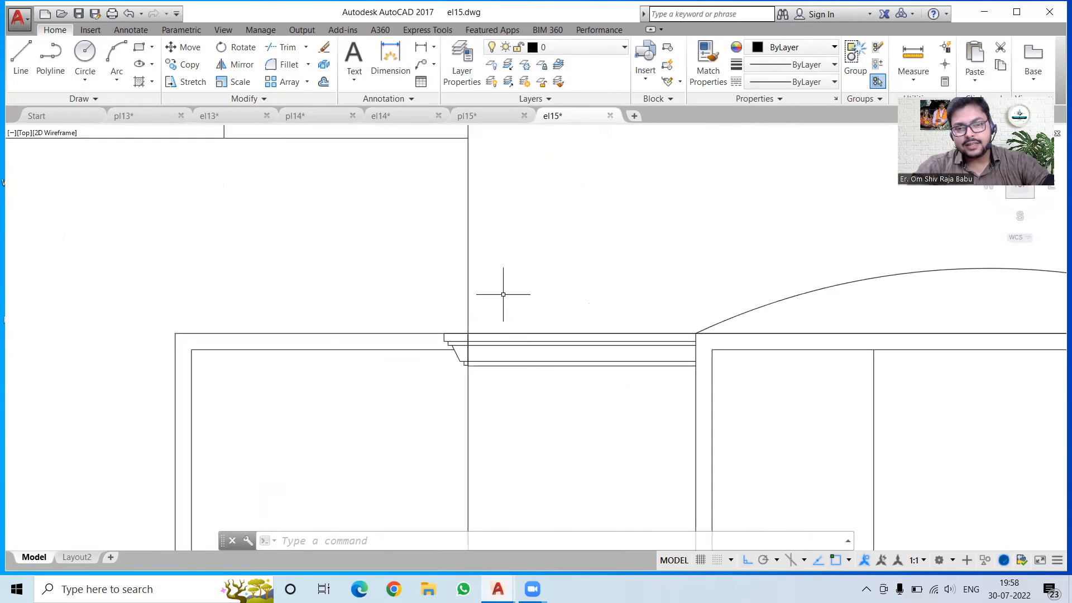
scroll(454, 355, "down", 3)
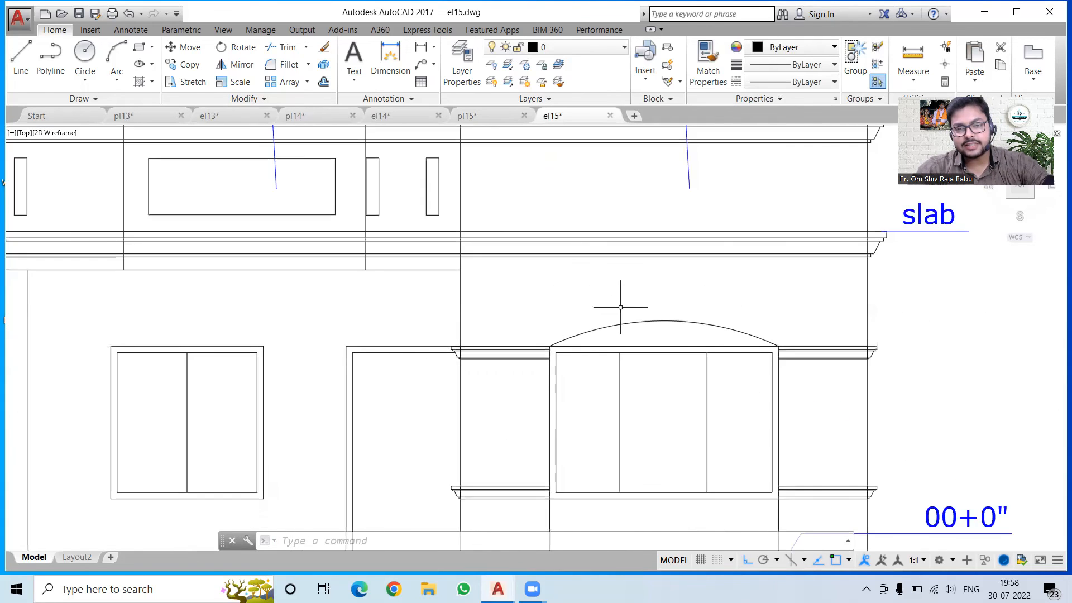
scroll(709, 306, "down", 2)
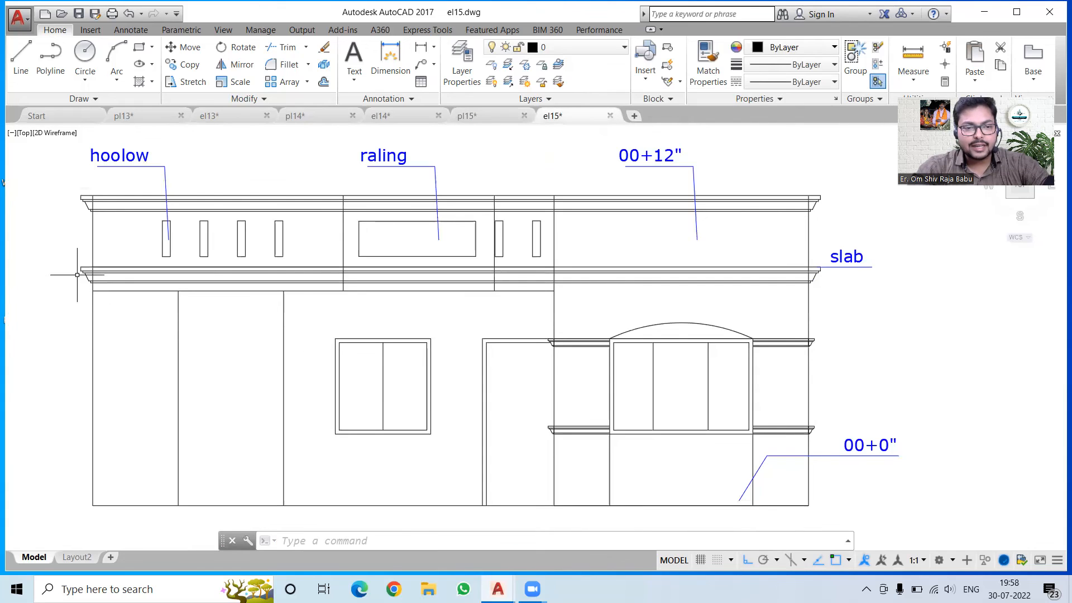
Examine the slab-level moulding, the parapet's hollow openings and railing, and the elevation's overall layout with its level labels.
scroll(78, 275, "up", 3)
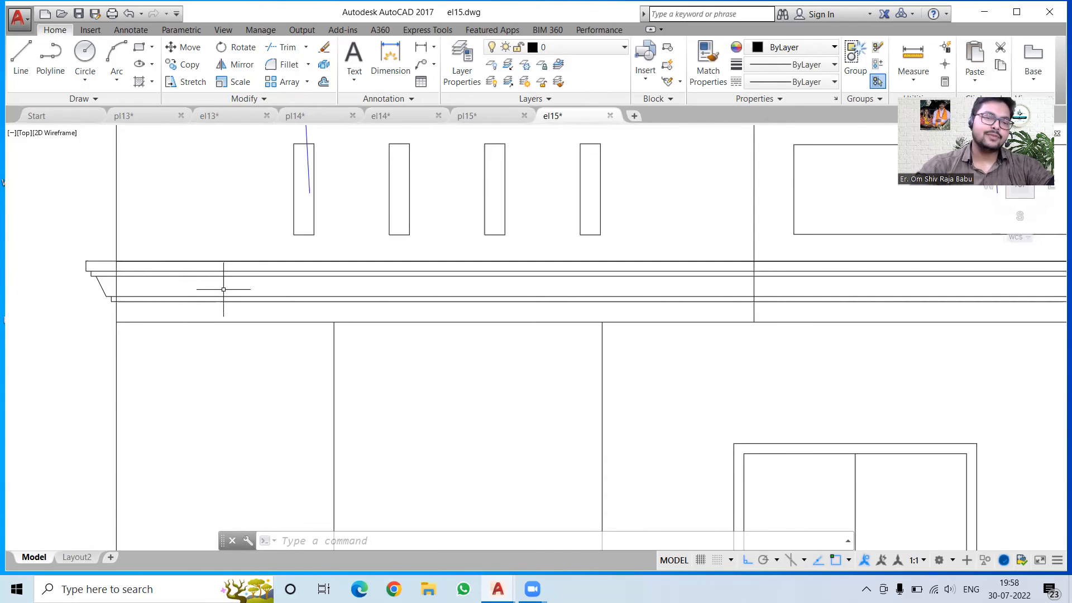
scroll(136, 318, "down", 3)
scroll(200, 257, "up", 3)
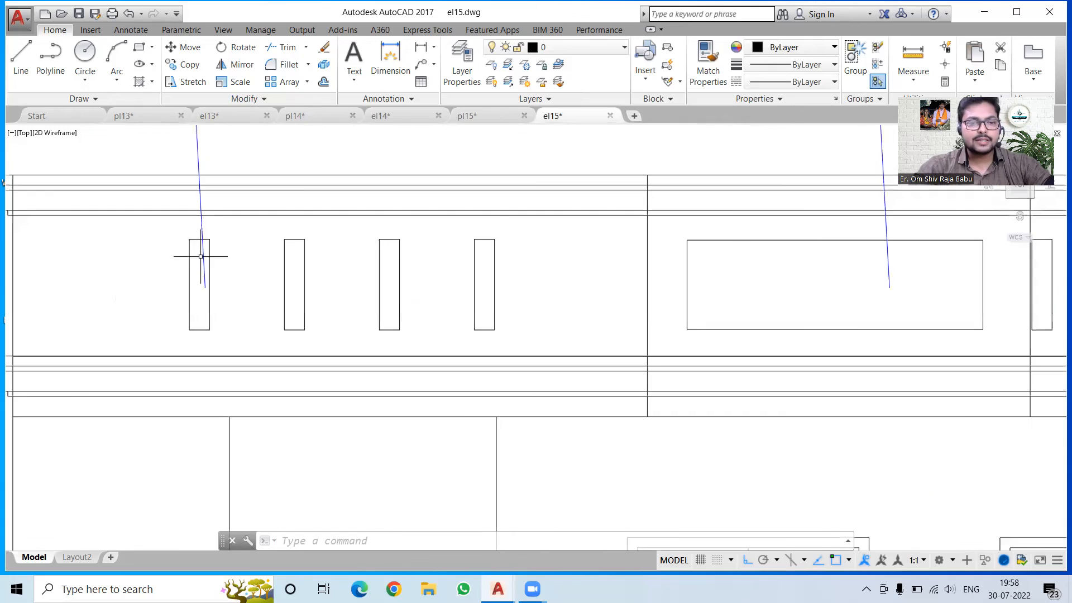
scroll(201, 270, "down", 5)
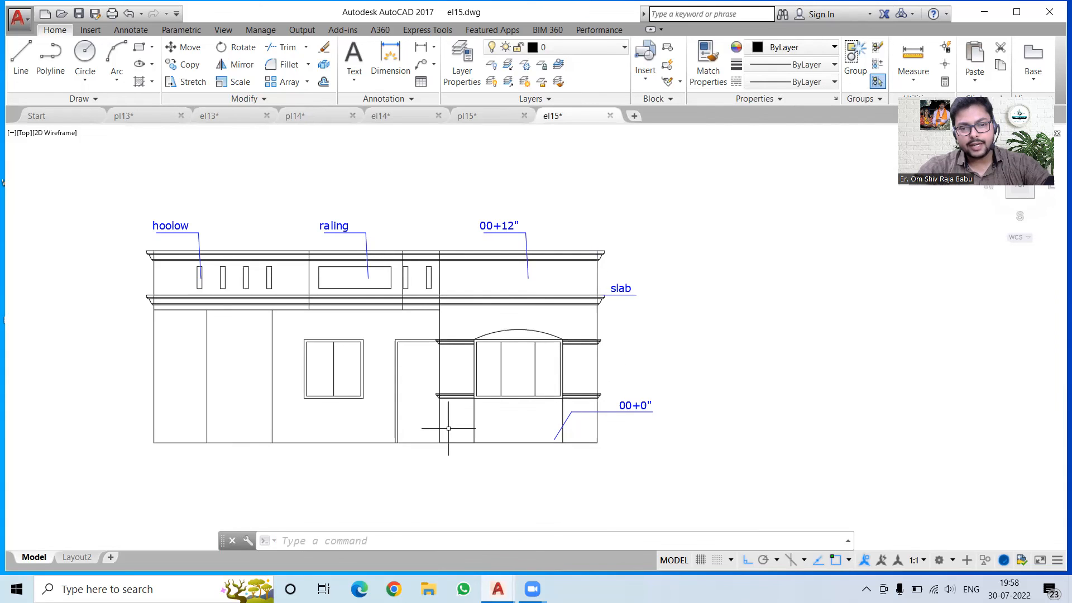
middle_click_drag(367, 430, 487, 395)
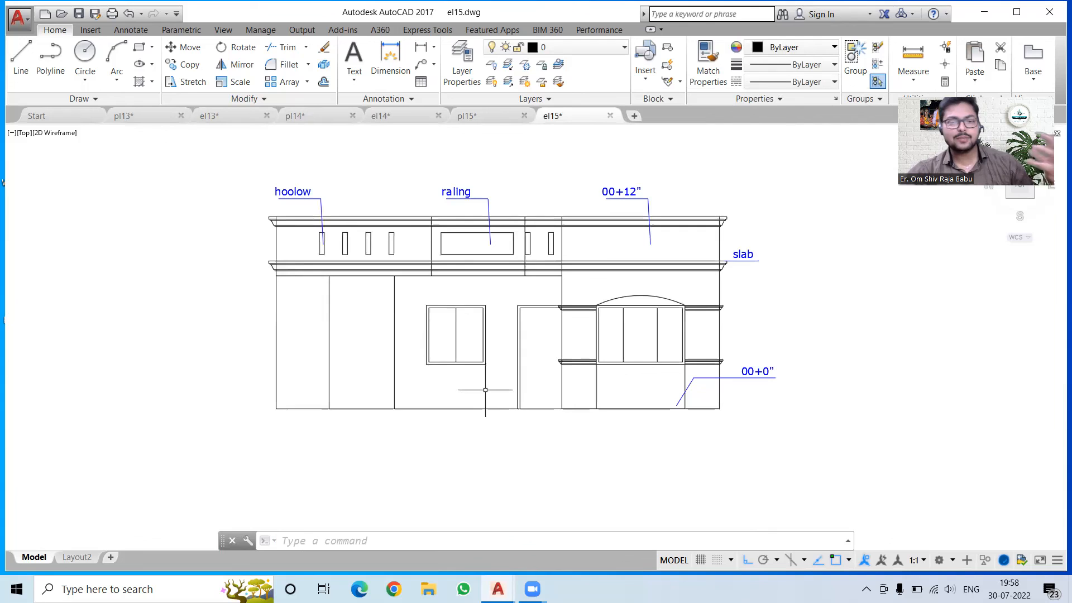